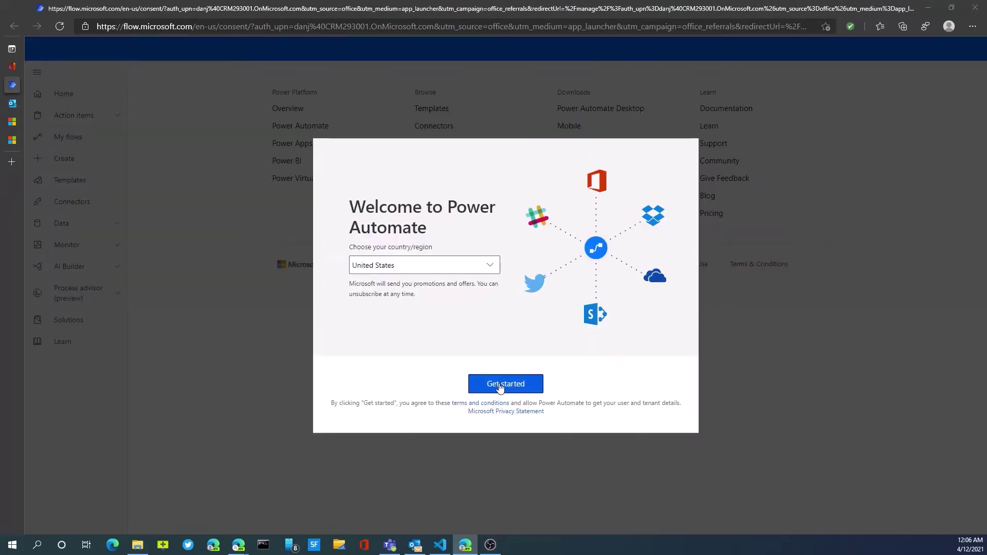
Accept the Power Automate welcome prompt with United States as the country/region
left_click(500, 387)
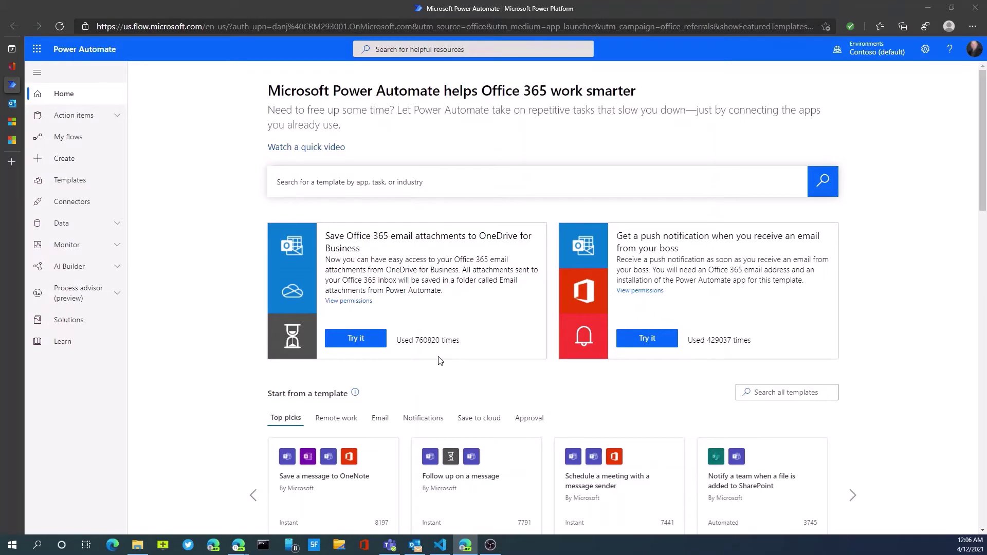
Scroll through the Power Automate home page to browse its content
scroll(296, 432, "down", 3)
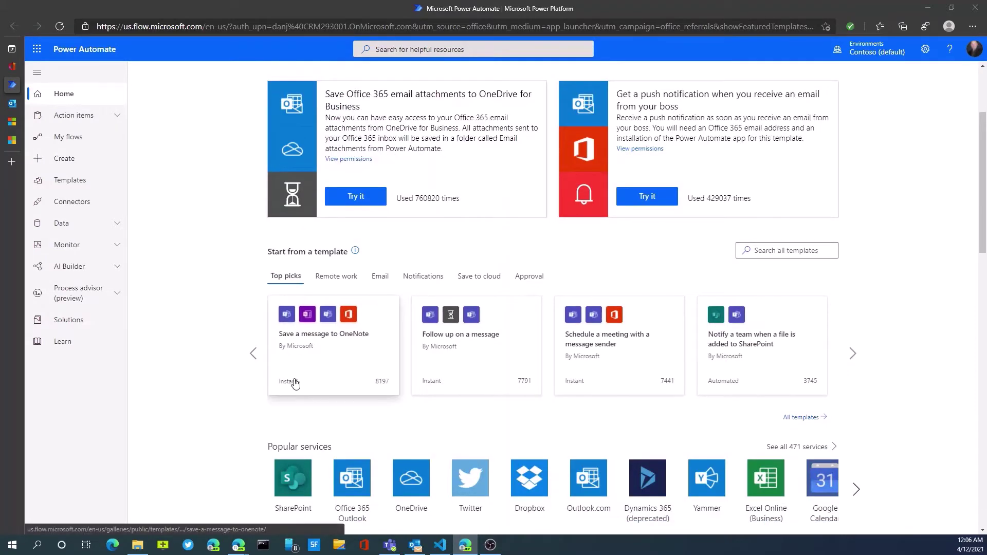
scroll(293, 411, "down", 1)
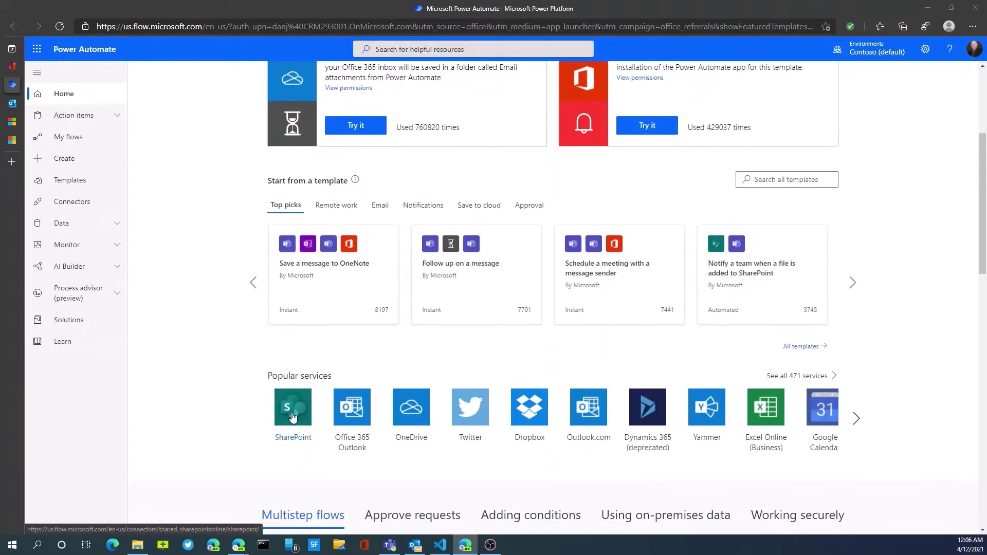
scroll(292, 416, "down", 1)
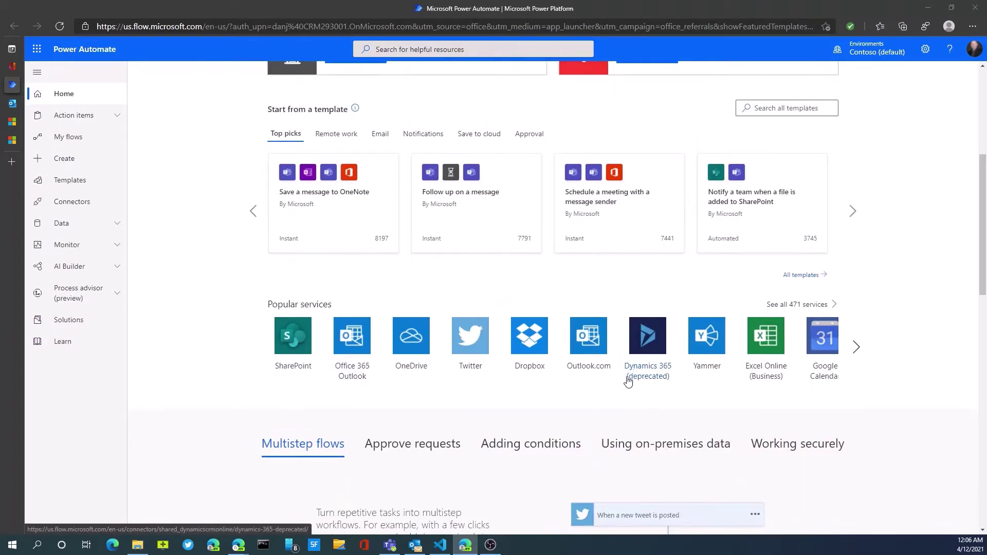
scroll(497, 366, "up", 4)
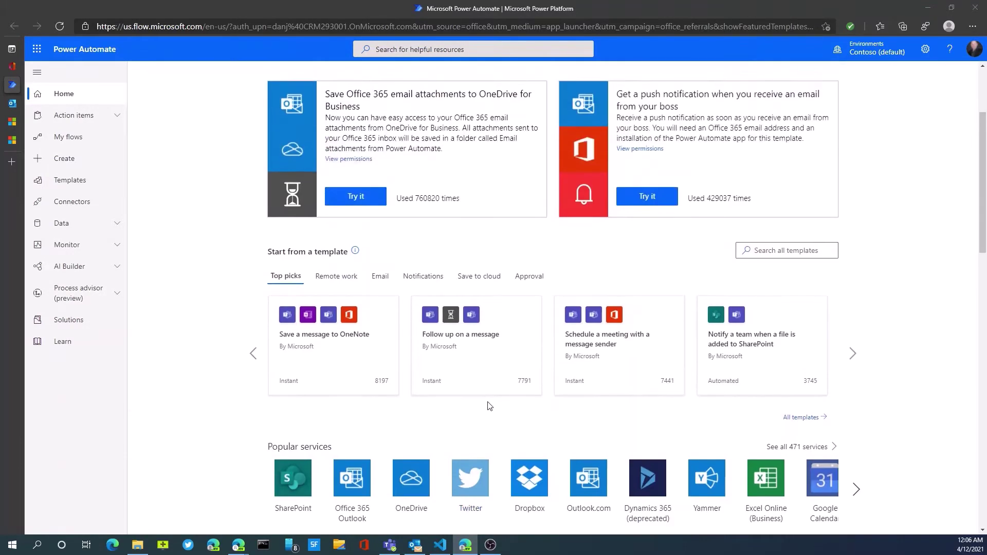
scroll(397, 366, "down", 6)
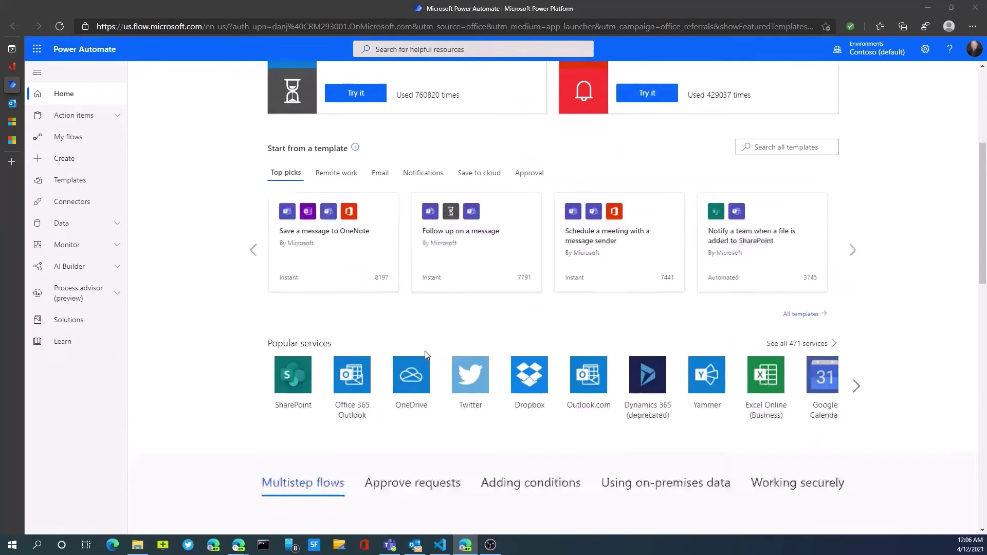
scroll(501, 418, "down", 1)
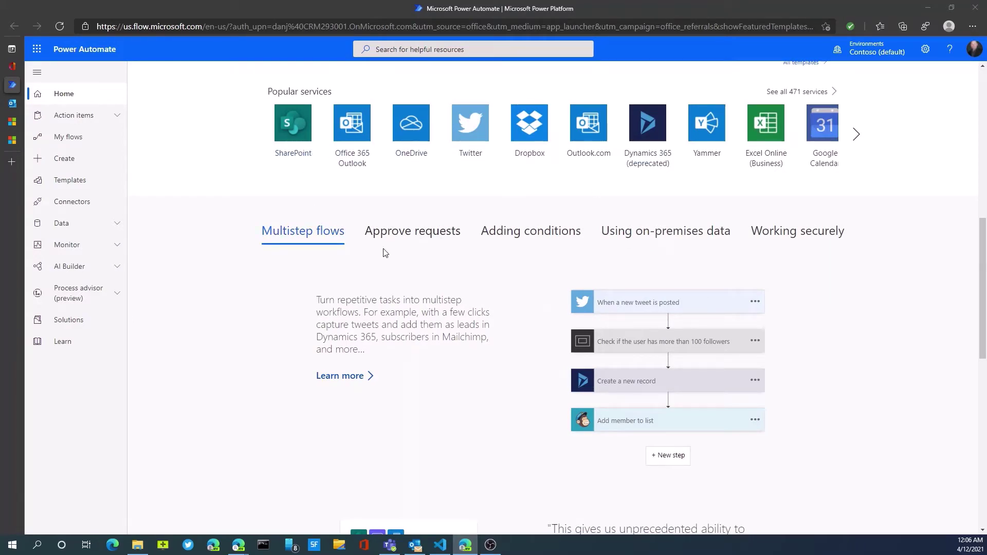
Show the Approve requests overview and advance the testimonial carousel
left_click(423, 238)
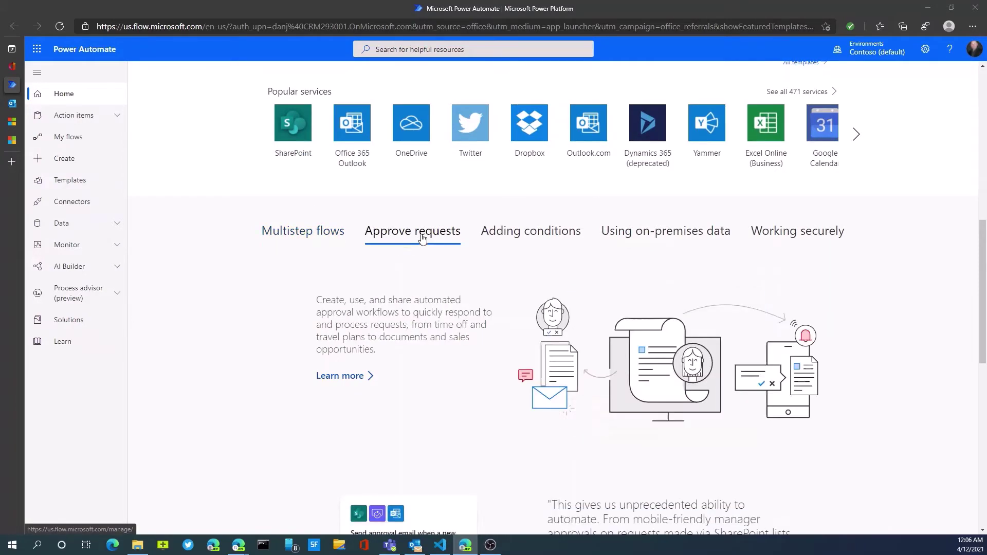
scroll(423, 237, "down", 4)
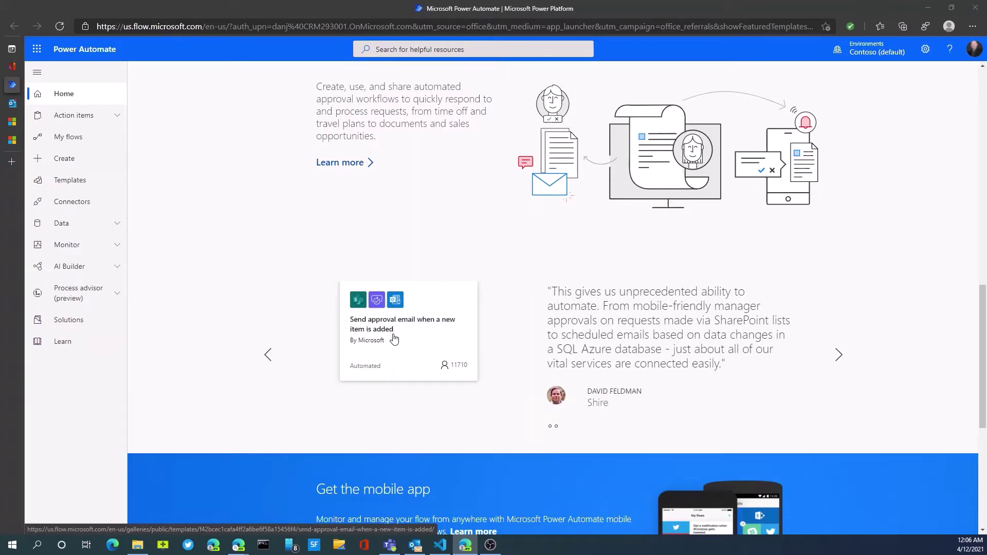
left_click(843, 362)
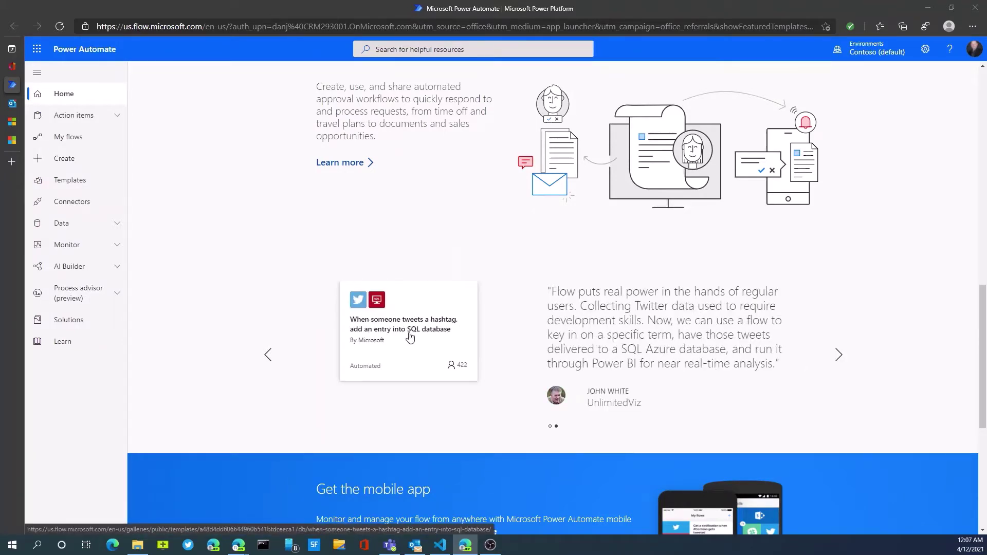
scroll(412, 378, "up", 2)
scroll(411, 378, "up", 7)
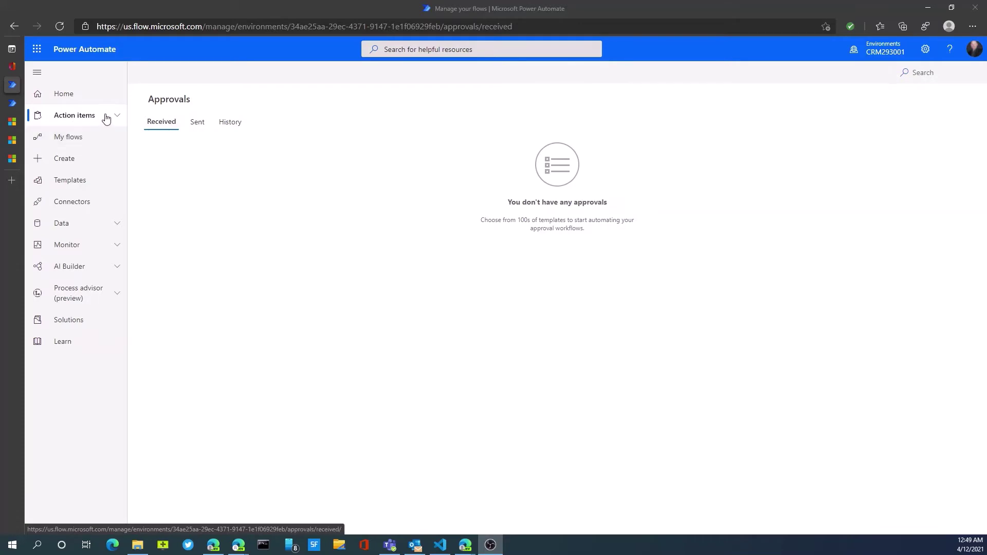
Create an automated cloud flow 'credit approval' using the Common Data Service 'When a record is created' trigger
left_click(69, 167)
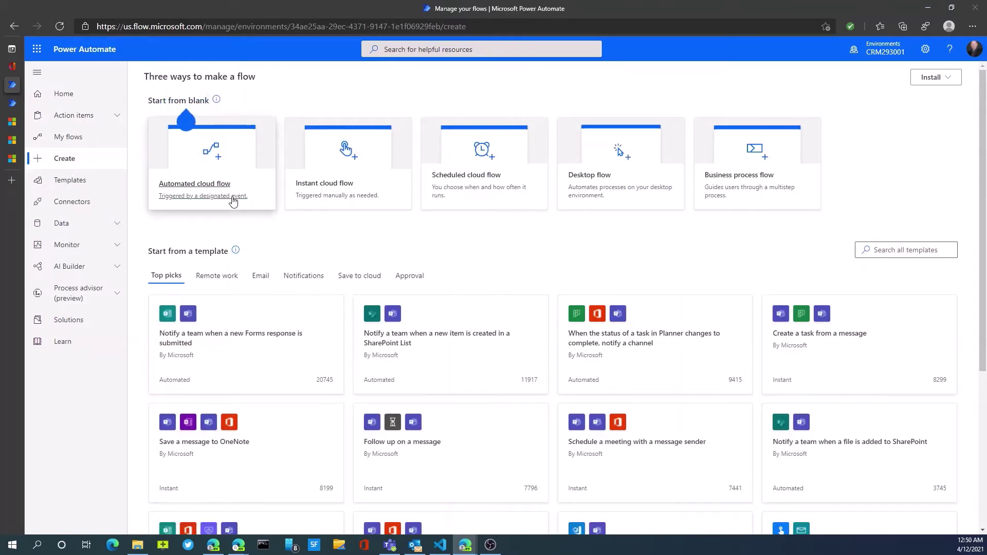
left_click(184, 204)
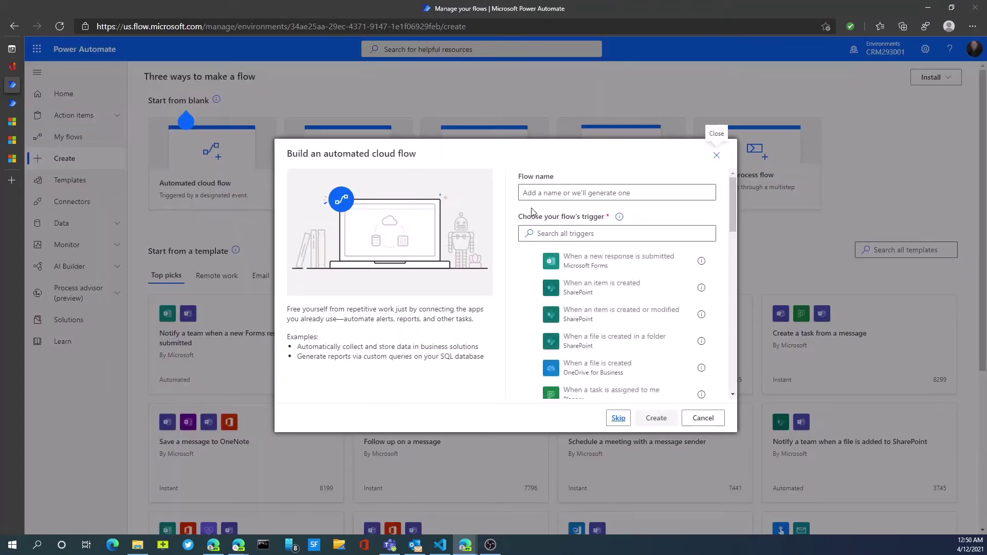
left_click(540, 195)
type("credit app")
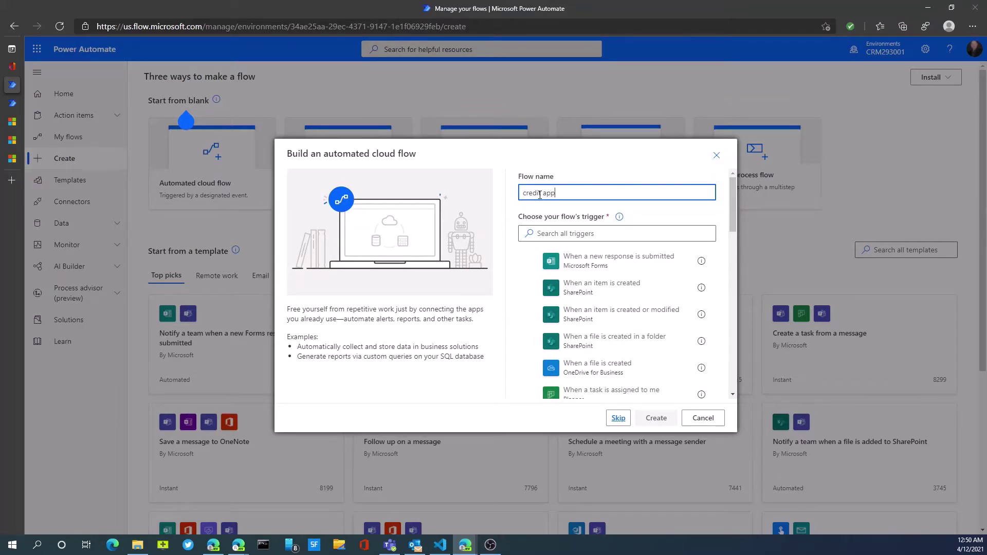
type("rroval")
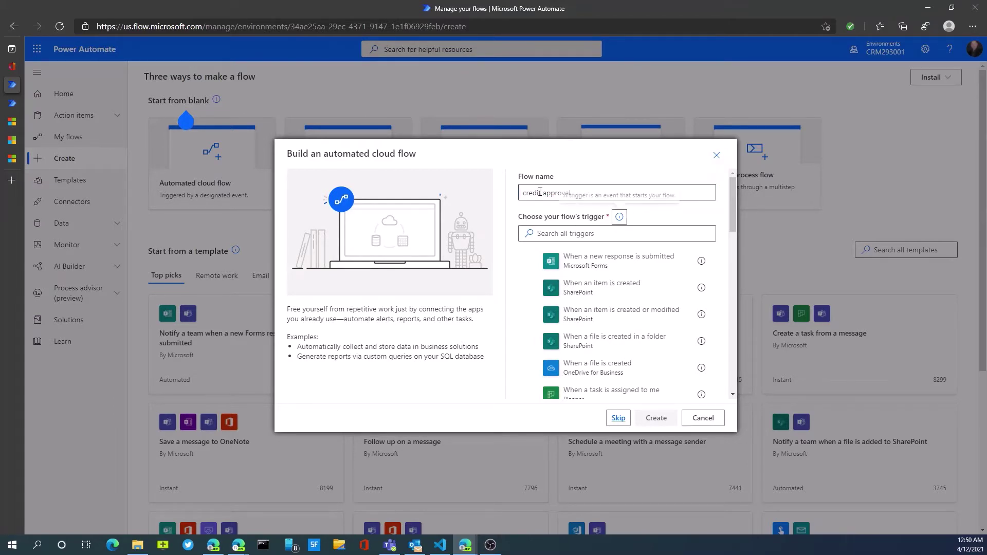
left_click(572, 235)
type("com")
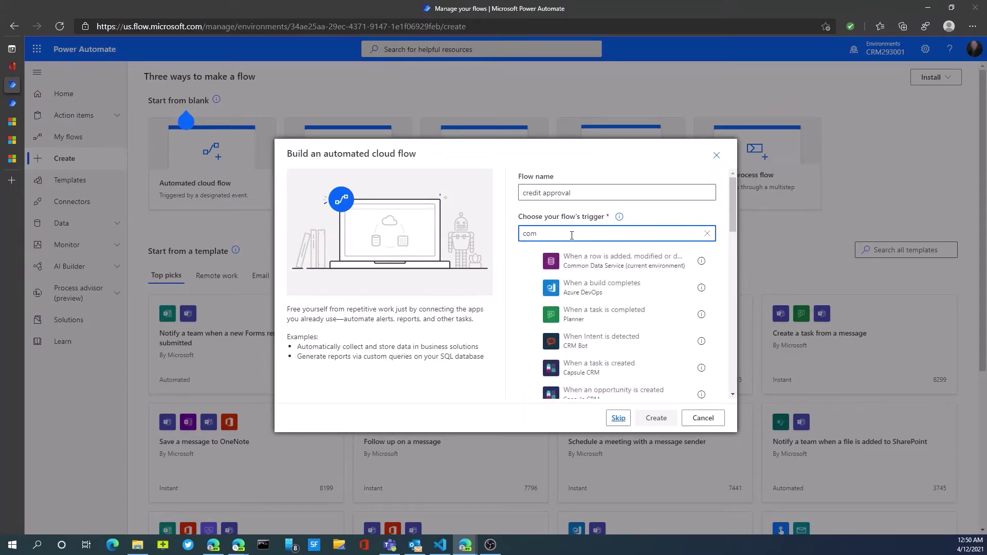
type("mon")
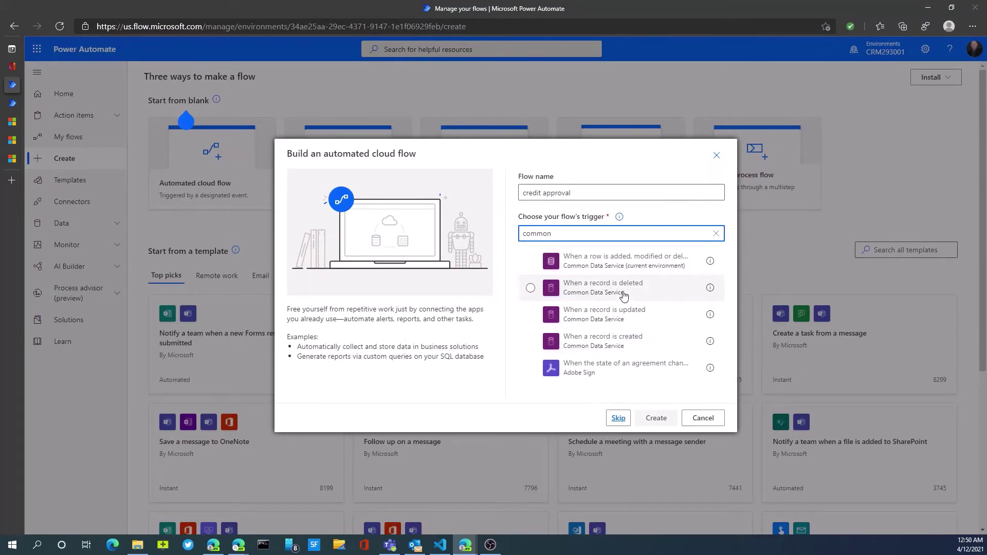
left_click(618, 341)
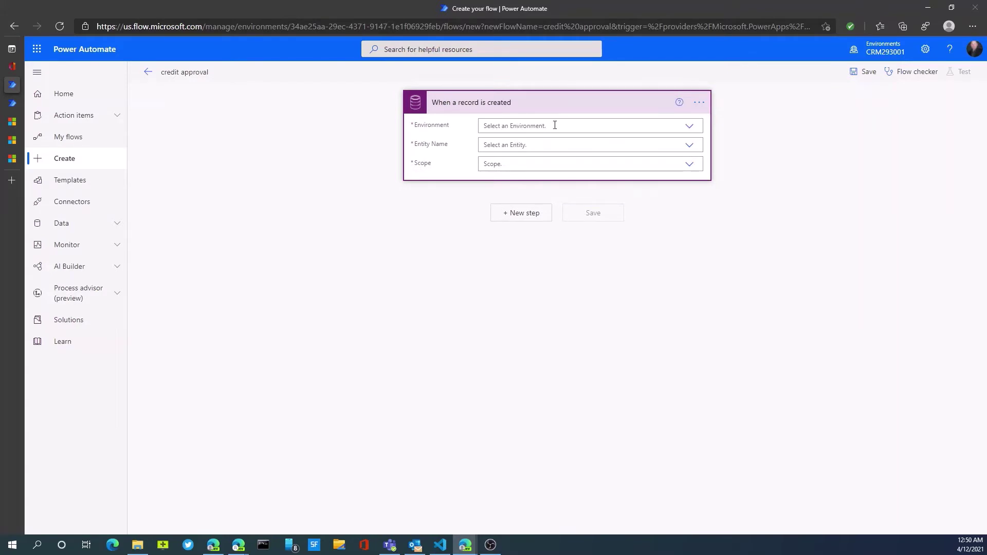
Set the trigger's environment to (Current), entity to Accounts and scope to Organization
left_click(691, 129)
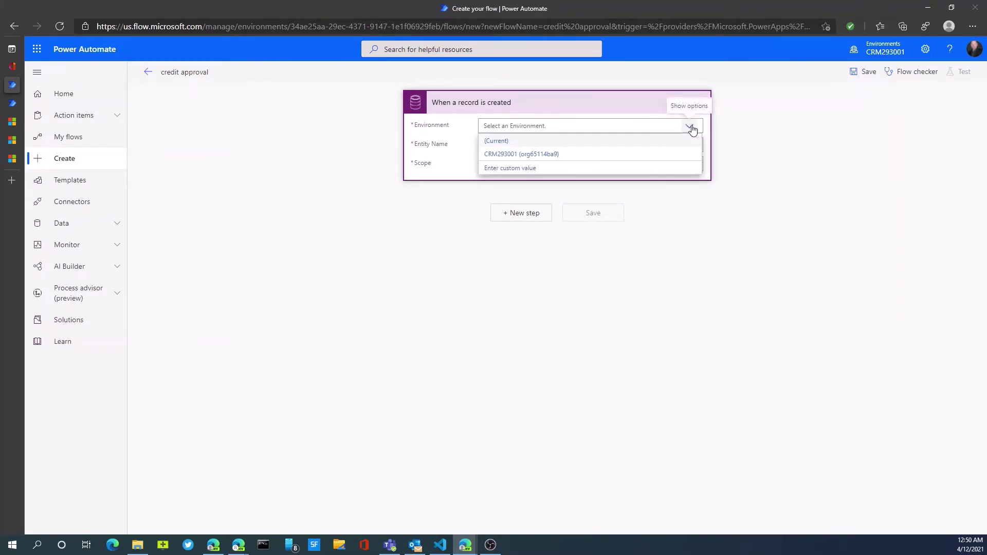
left_click(525, 141)
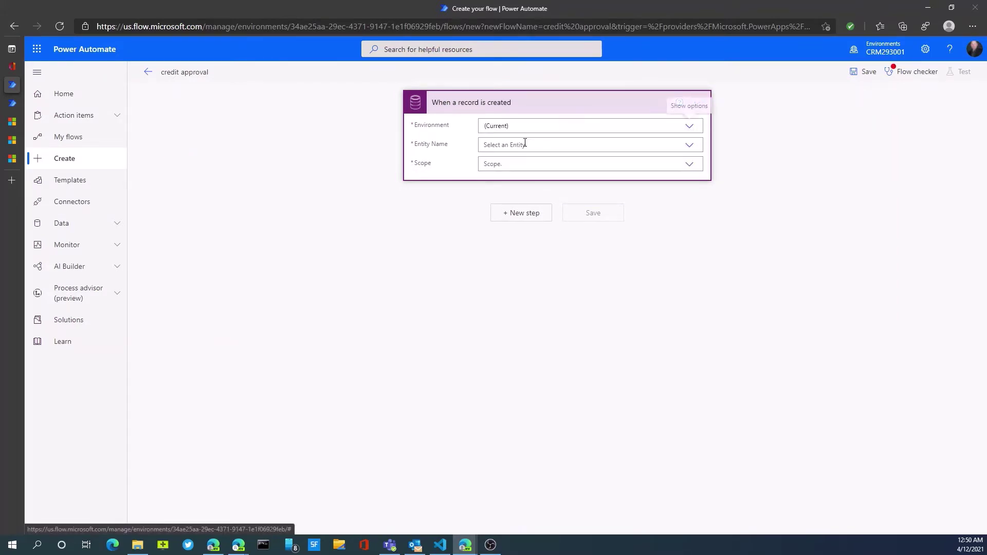
left_click(689, 146)
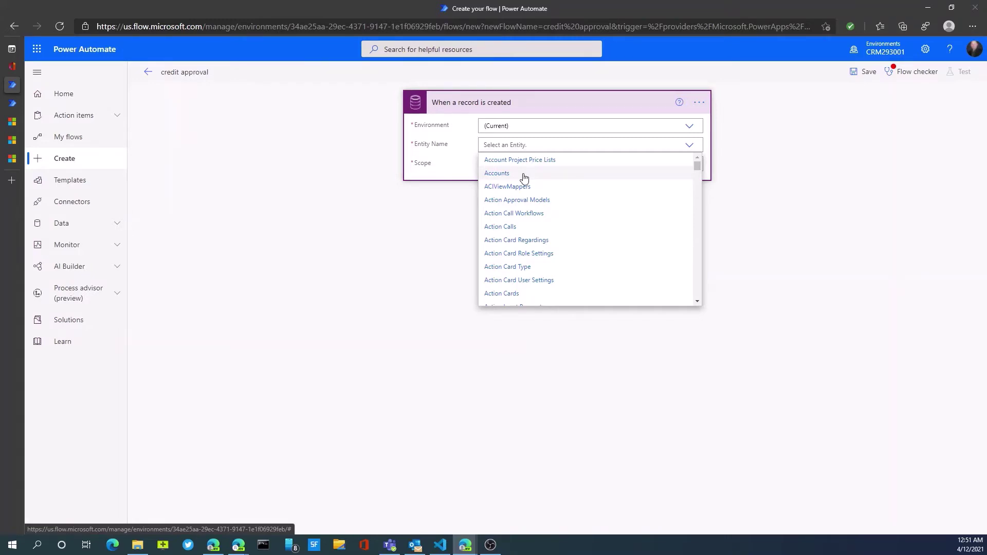
left_click(524, 177)
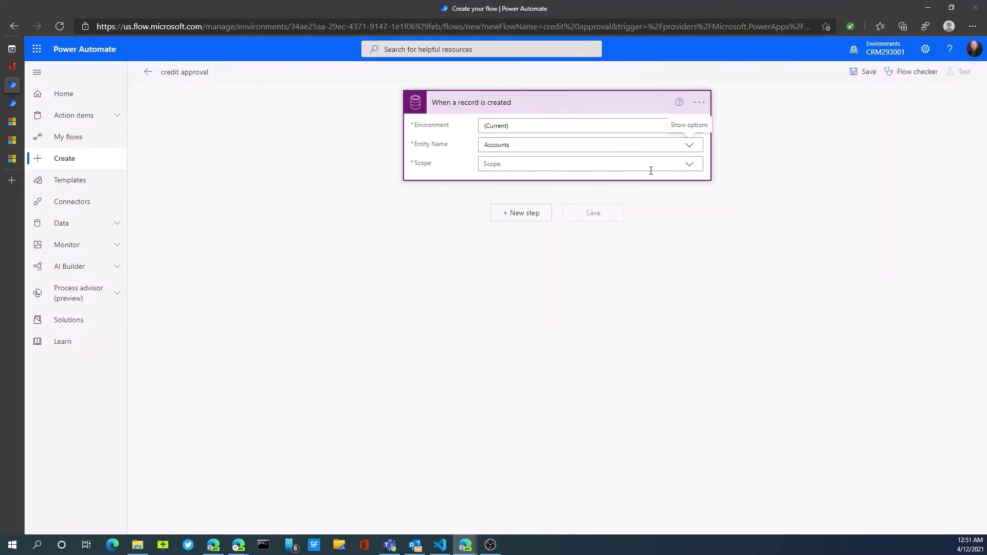
left_click(691, 164)
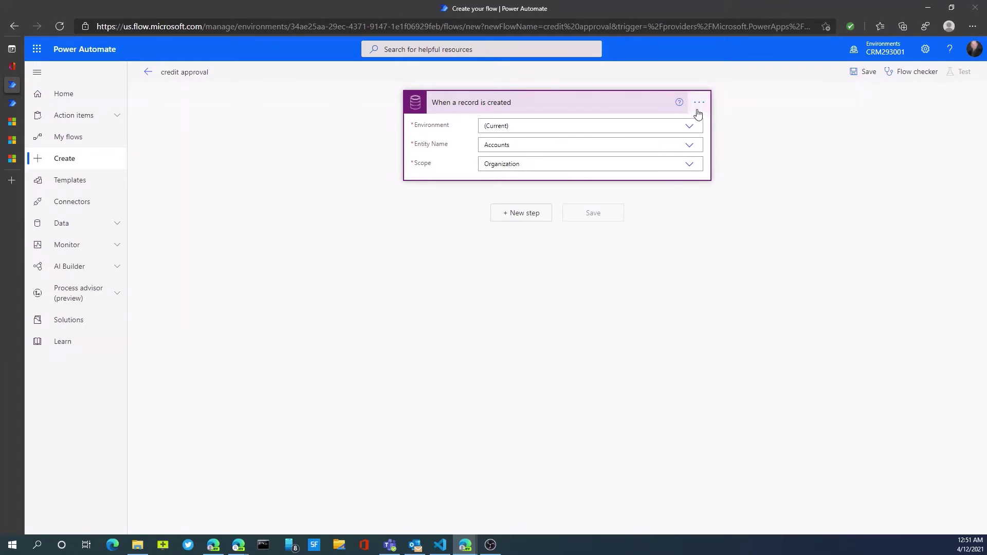
Add a 'Start and wait for an approval' action from the Approvals connector after the trigger
left_click(522, 221)
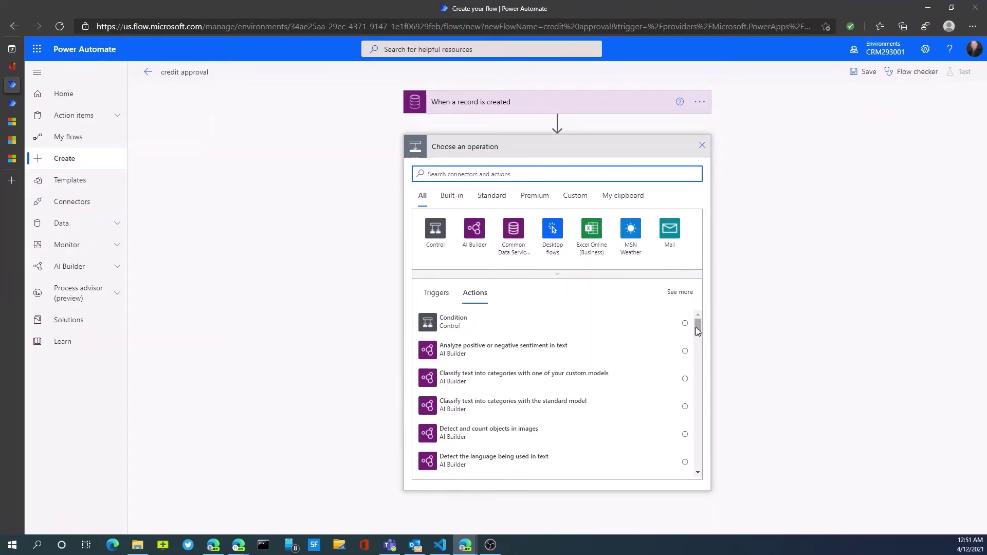
mouse_move(697, 329)
left_mouse_down()
mouse_move(696, 338)
mouse_move(704, 313)
left_mouse_up()
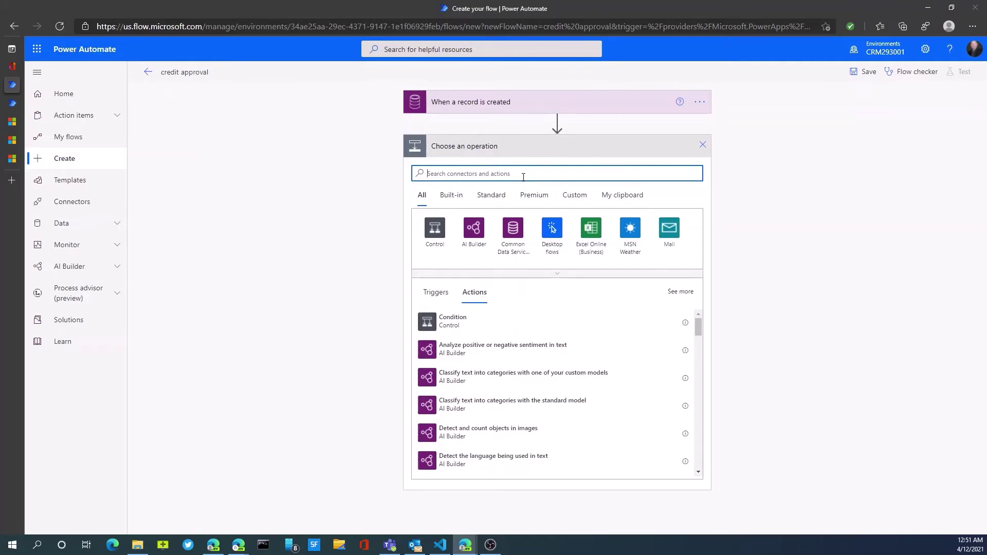
type("appr")
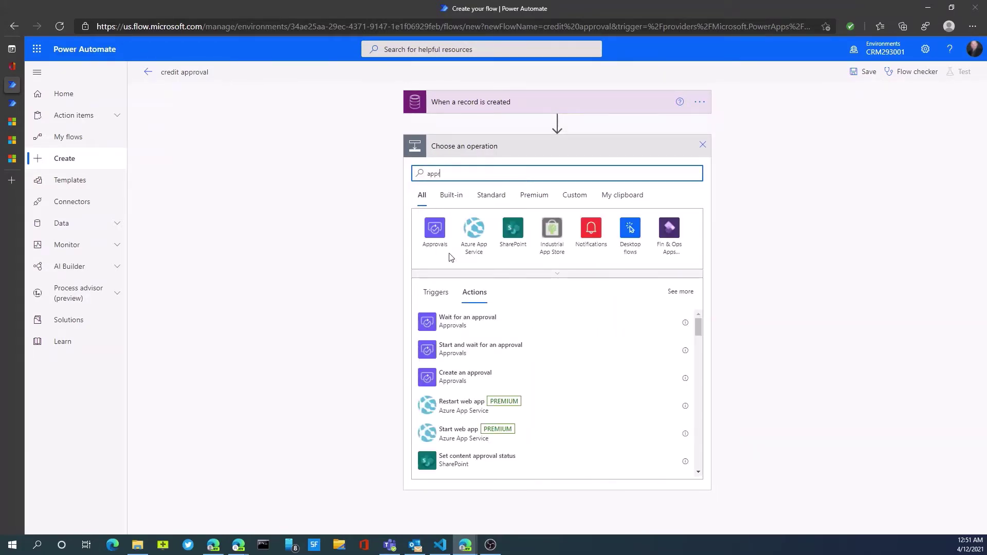
left_click(435, 229)
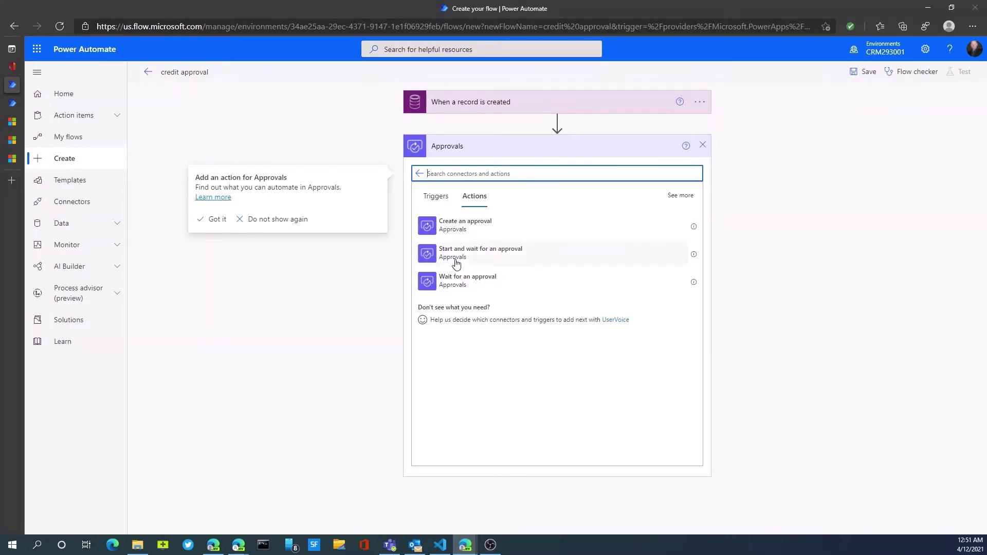
left_click(456, 261)
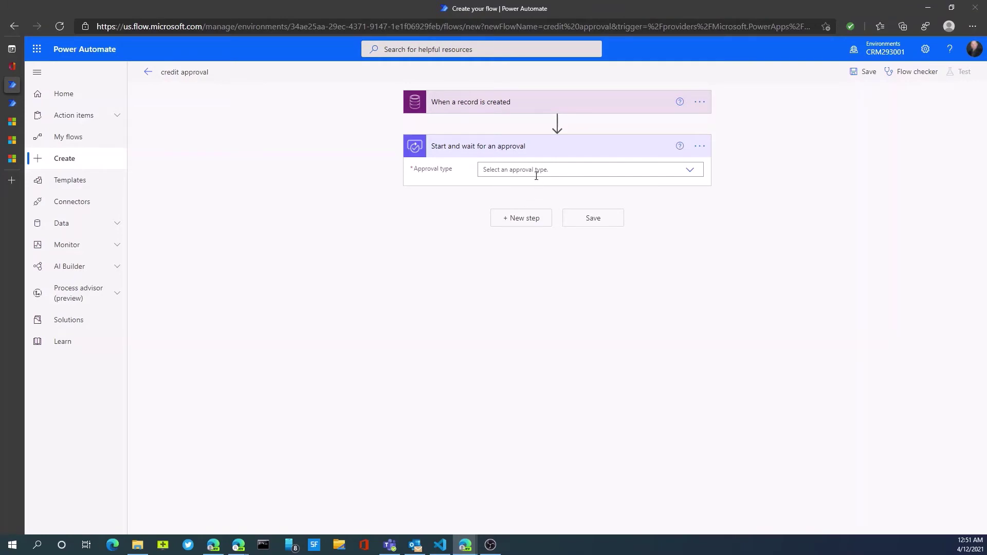
Make the approval Approve/Reject - First to respond, titled 'credit limit approval'
left_click(537, 171)
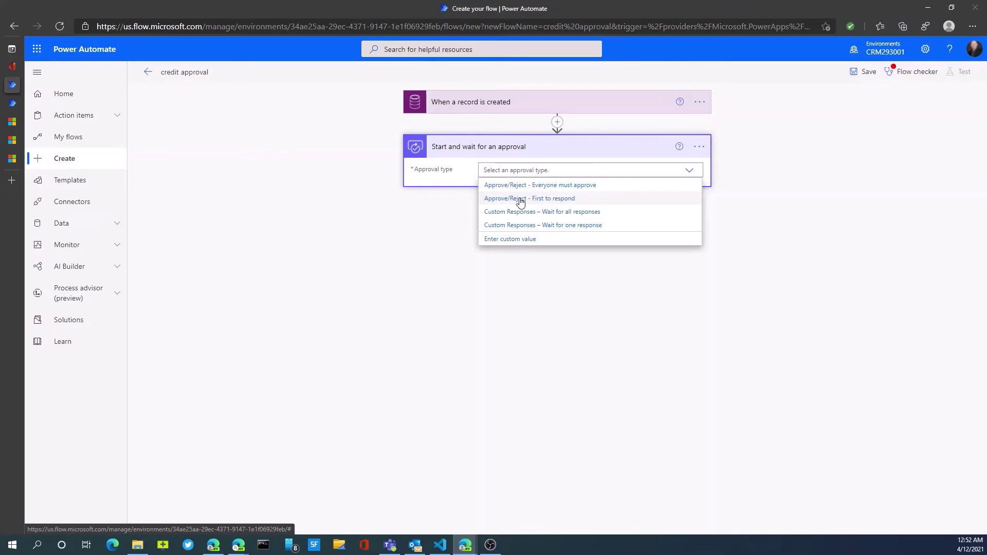
left_click(520, 201)
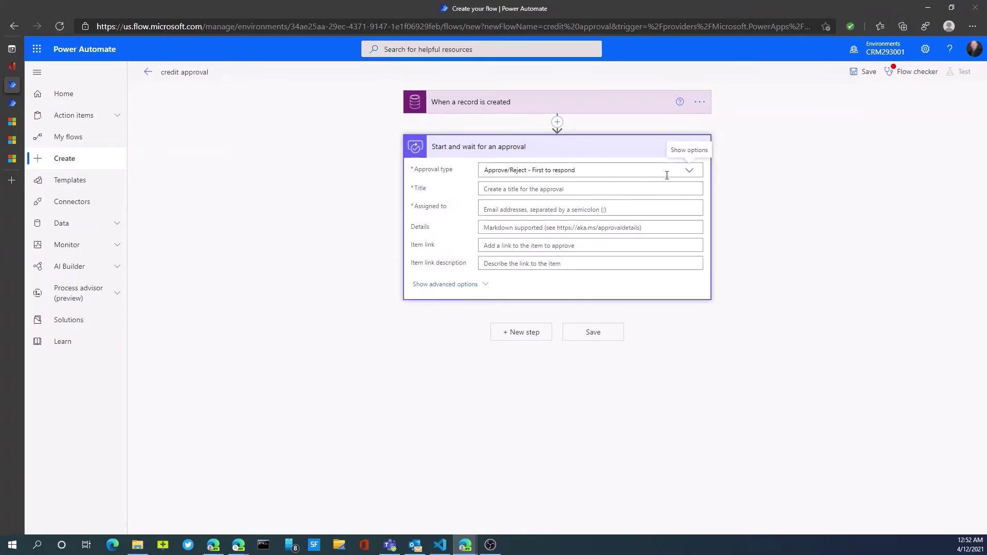
left_click(507, 190)
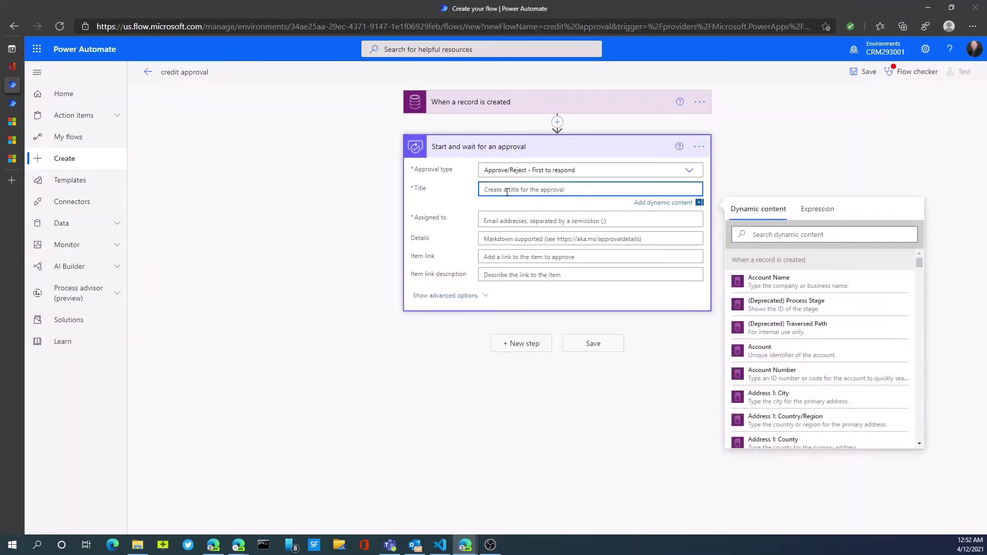
type("credit limit approval")
key("Tab")
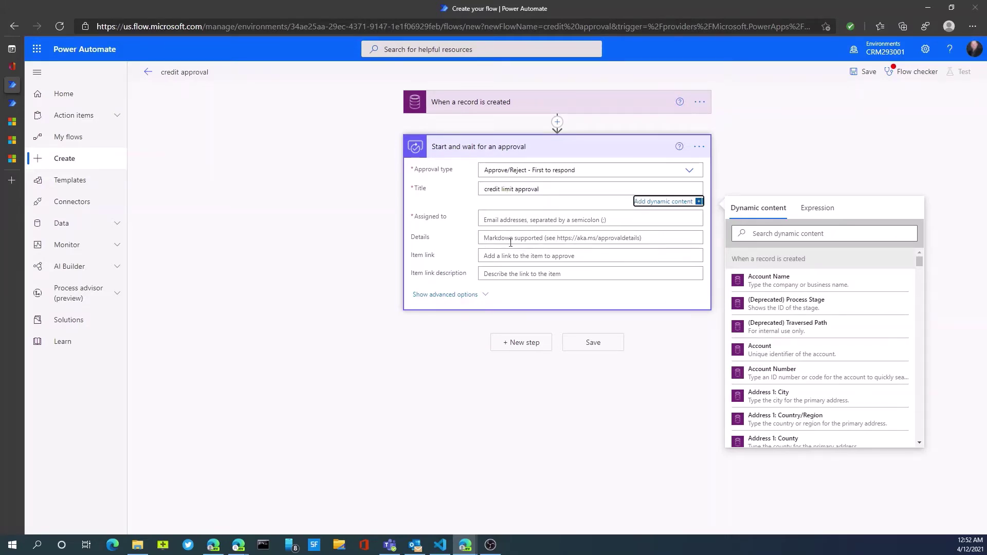
Assign the approval to the suggested approver found by name search
left_click(517, 221)
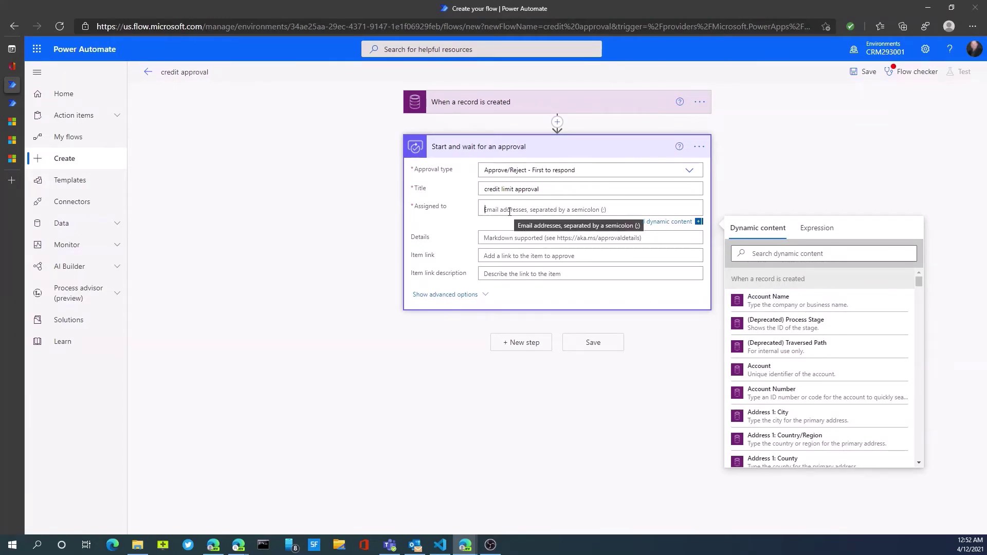
type("dan")
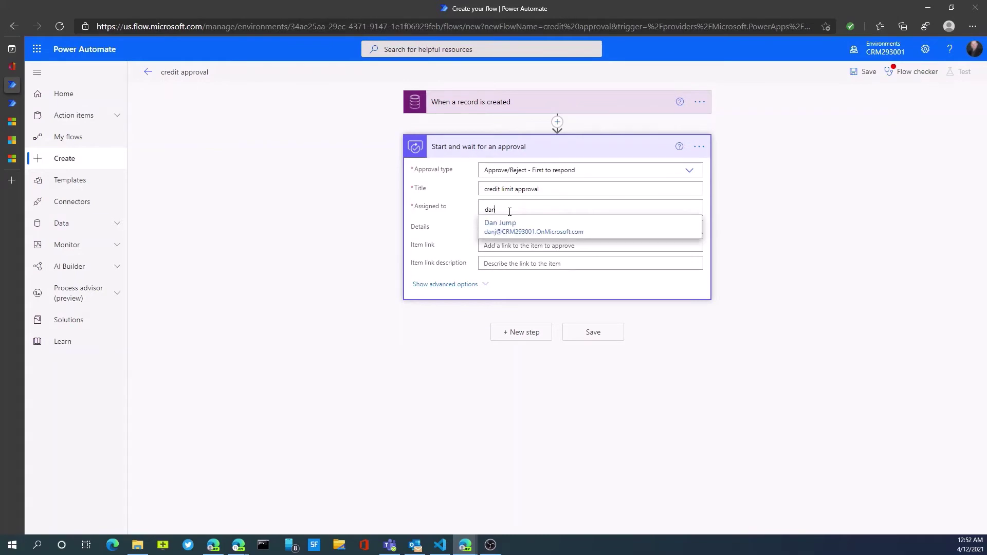
left_click(504, 226)
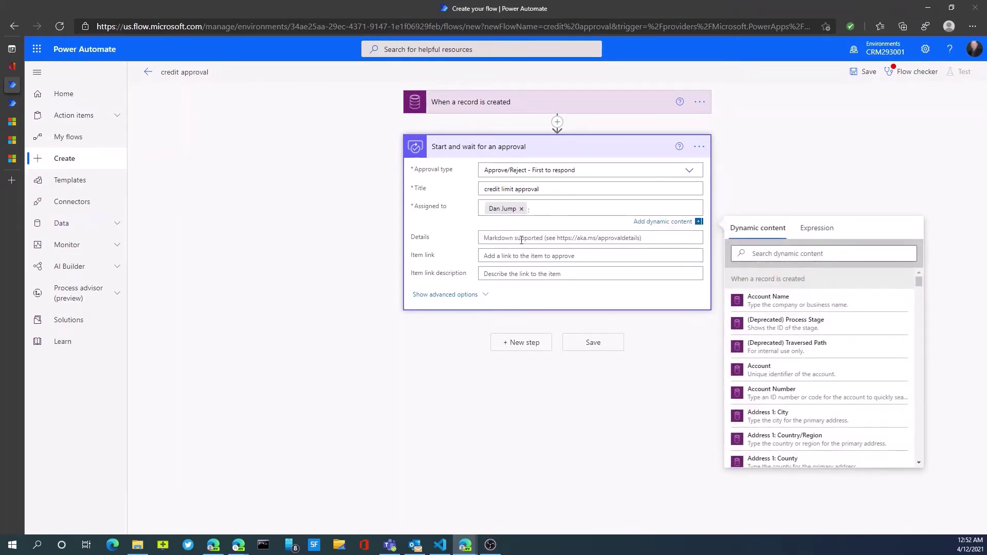
left_click(492, 239)
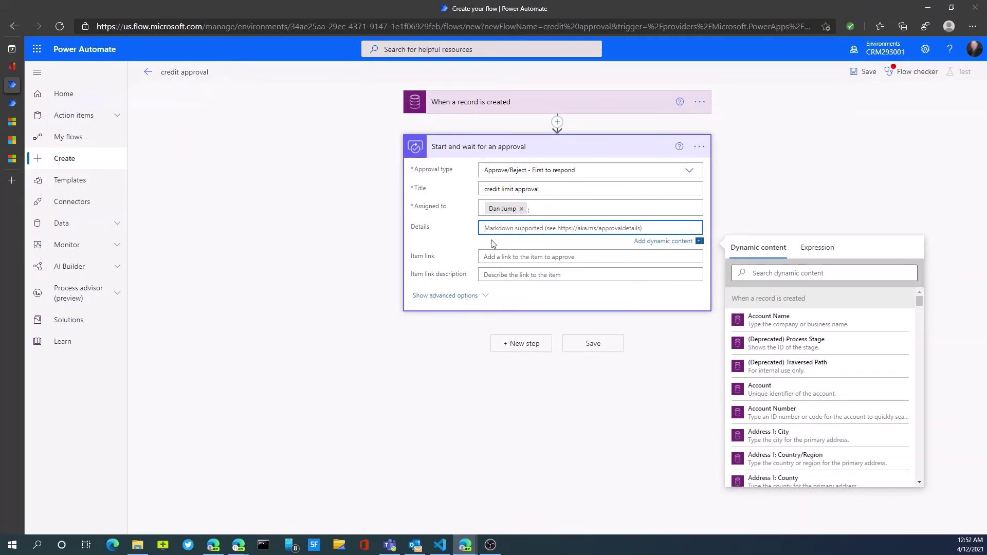
Write a '### Credit Approval' heading in Details followed by the Account Name field
type("##")
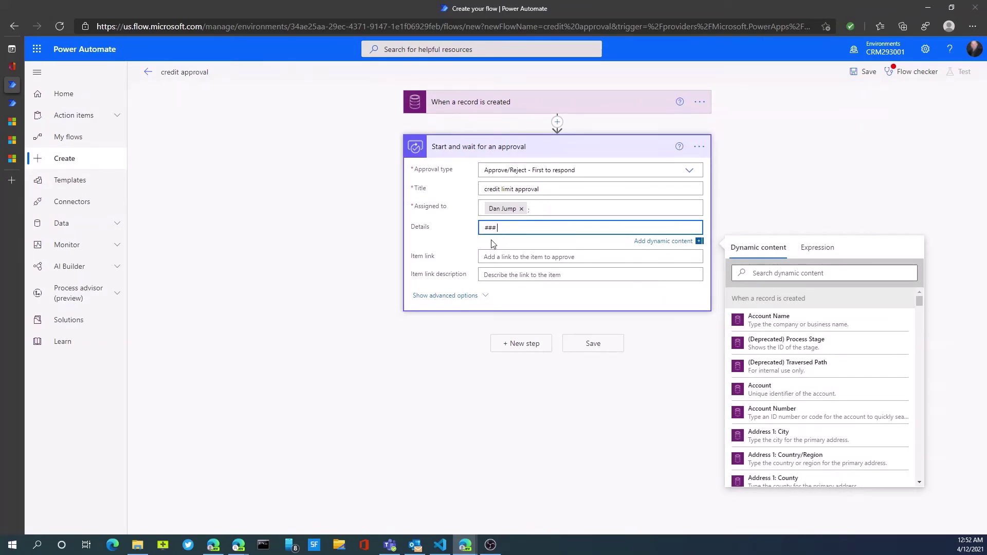
type("# Credit Approval")
key("Return")
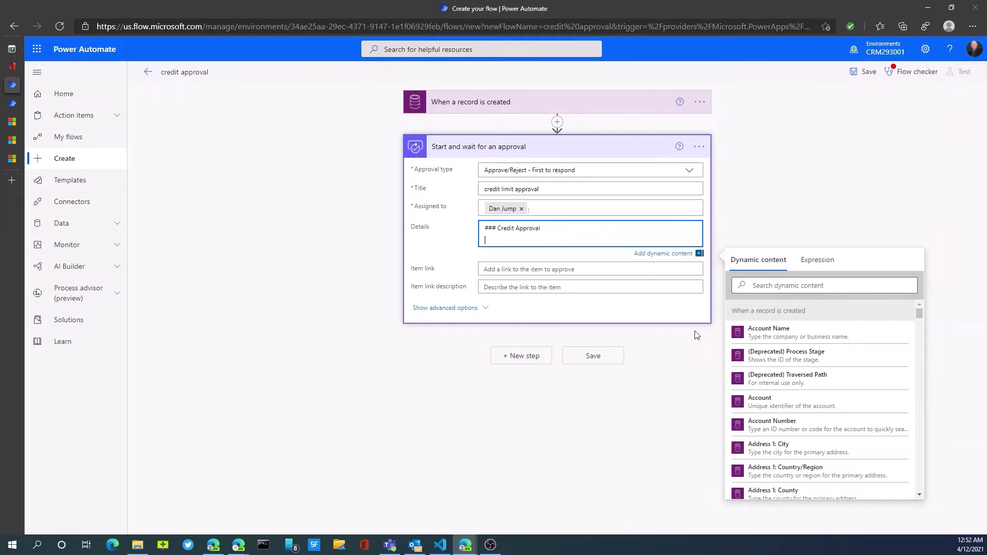
left_click(791, 343)
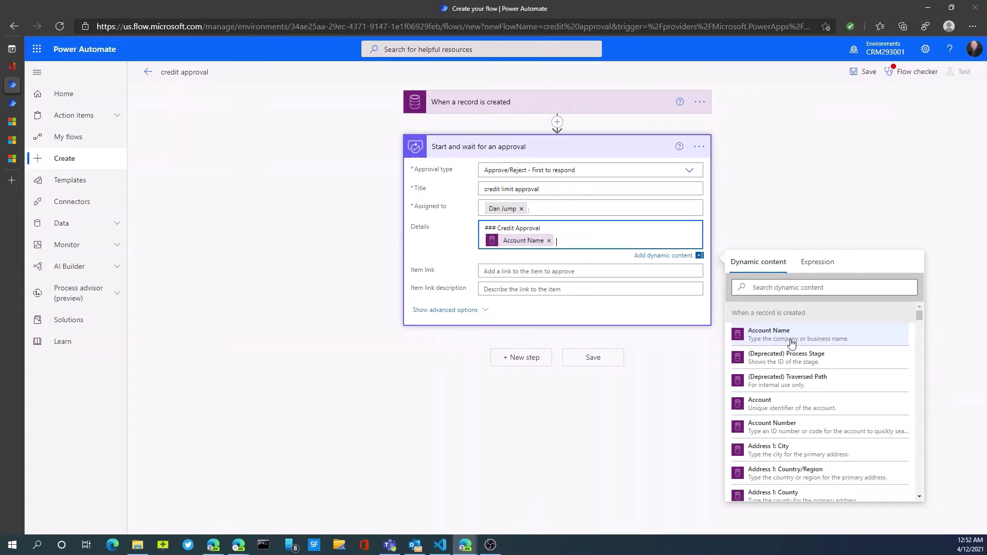
key("Return")
Add a 'Credit limit:' line followed by the account's Credit Limit field
type("Credit limit:")
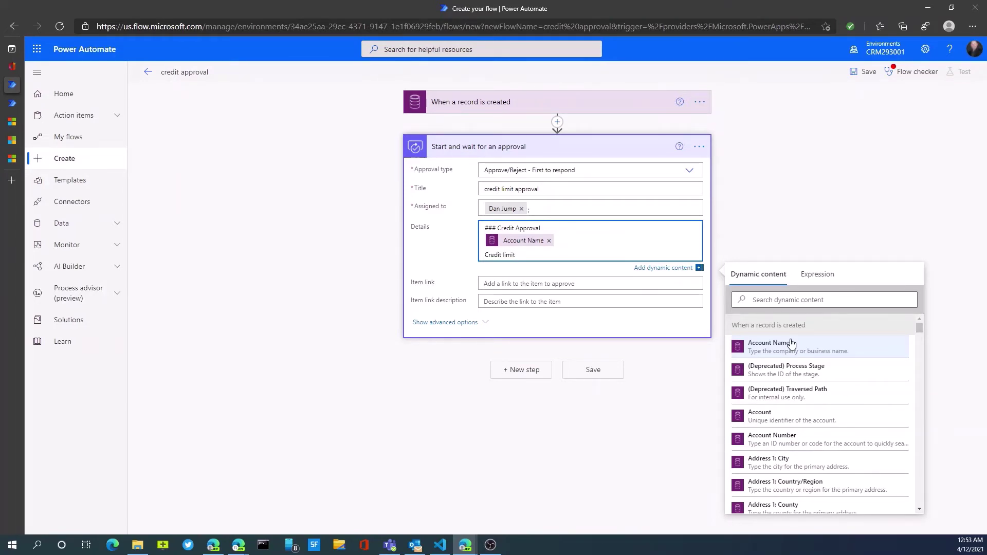
left_click(763, 299)
type("credit")
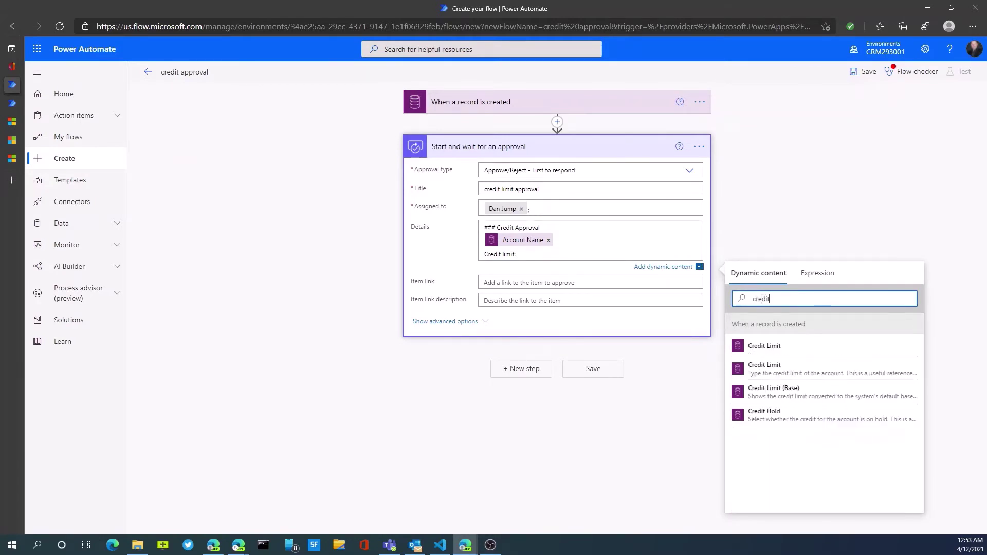
left_click(777, 351)
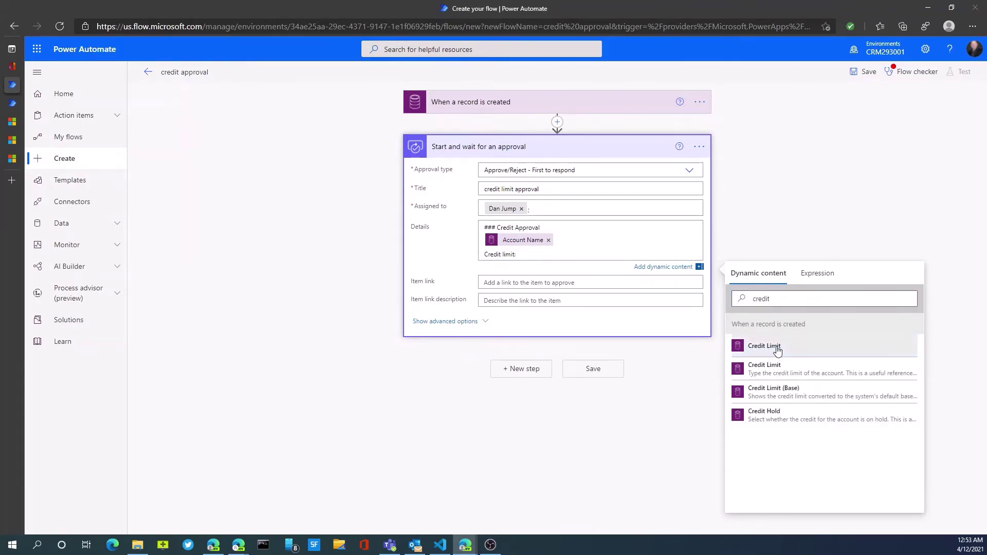
left_click(504, 288)
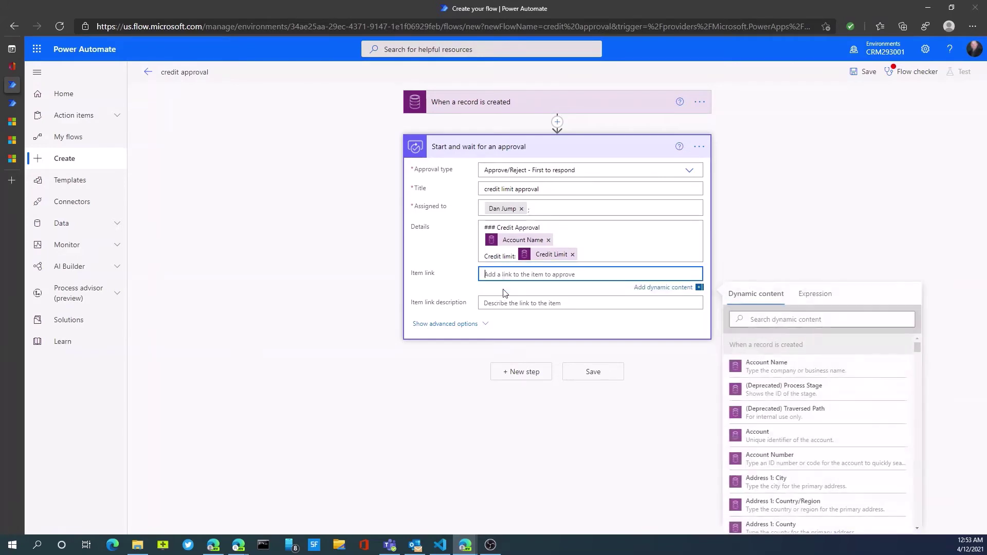
Reveal the approval card's advanced options and check the requestor field
left_click(480, 325)
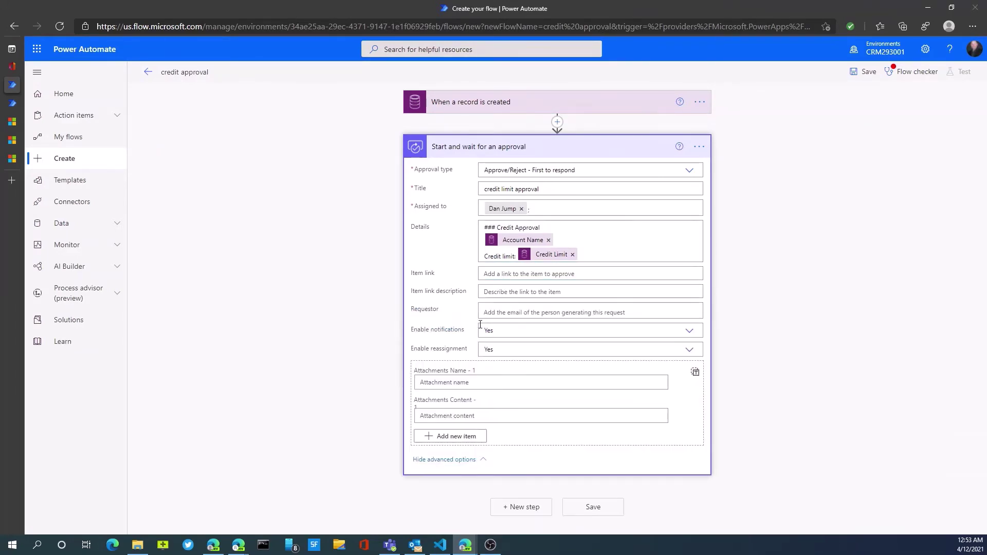
left_click(501, 313)
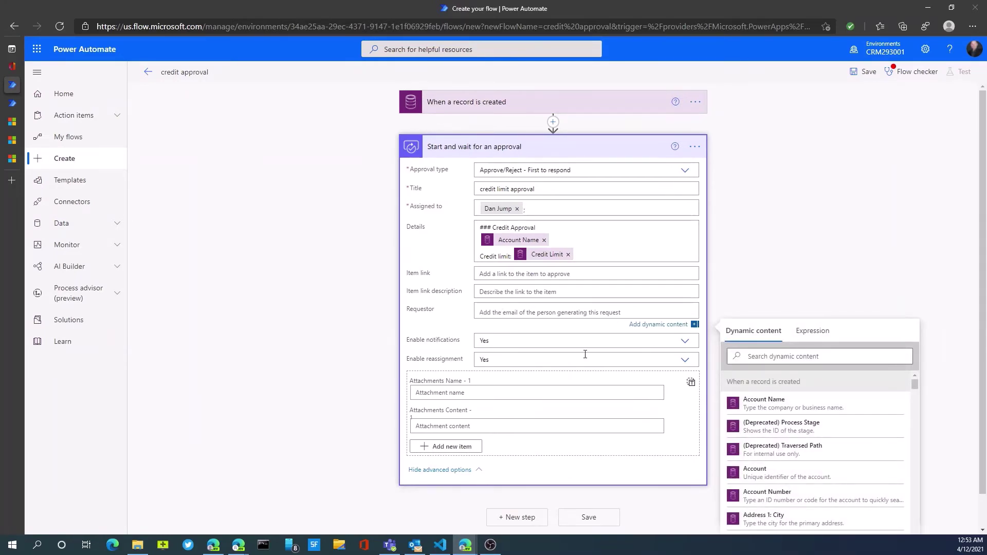
scroll(491, 457, "down", 1)
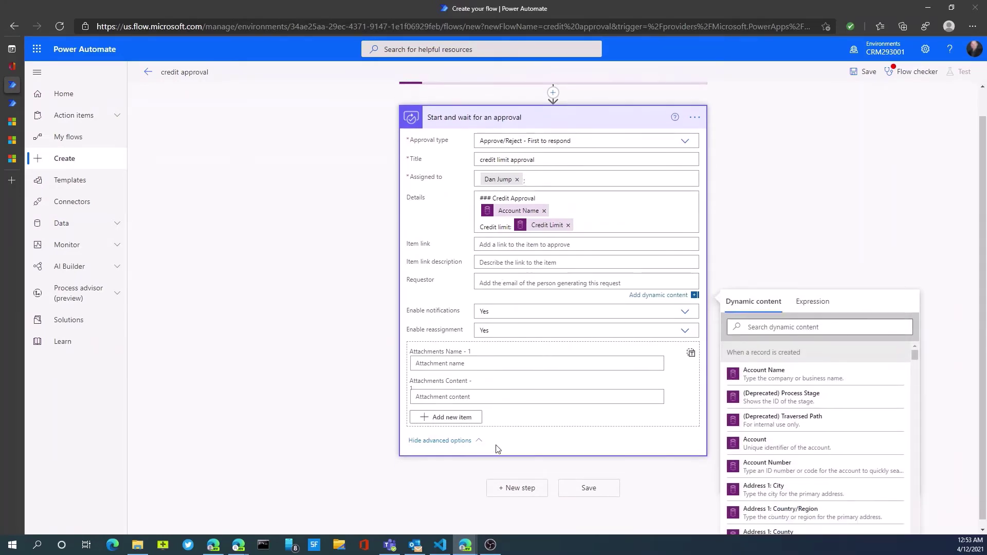
scroll(477, 440, "up", 1)
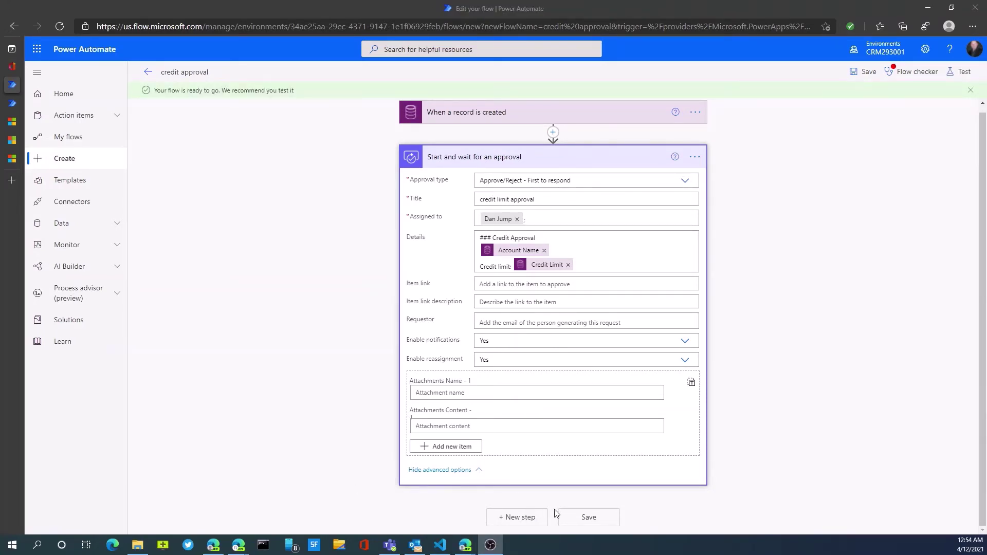
Add an Apply to each control after the approval step
left_click(512, 517)
left_click(512, 518)
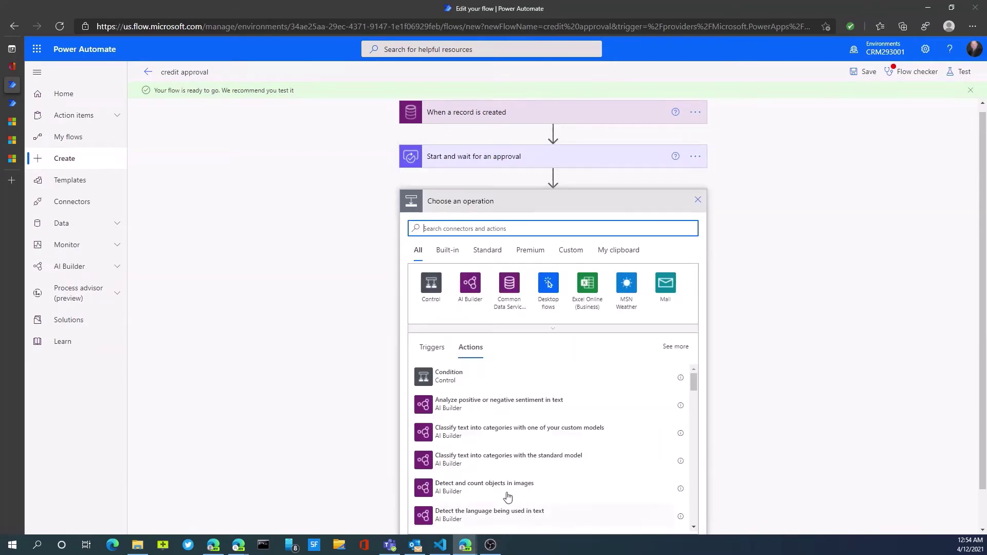
left_click(432, 285)
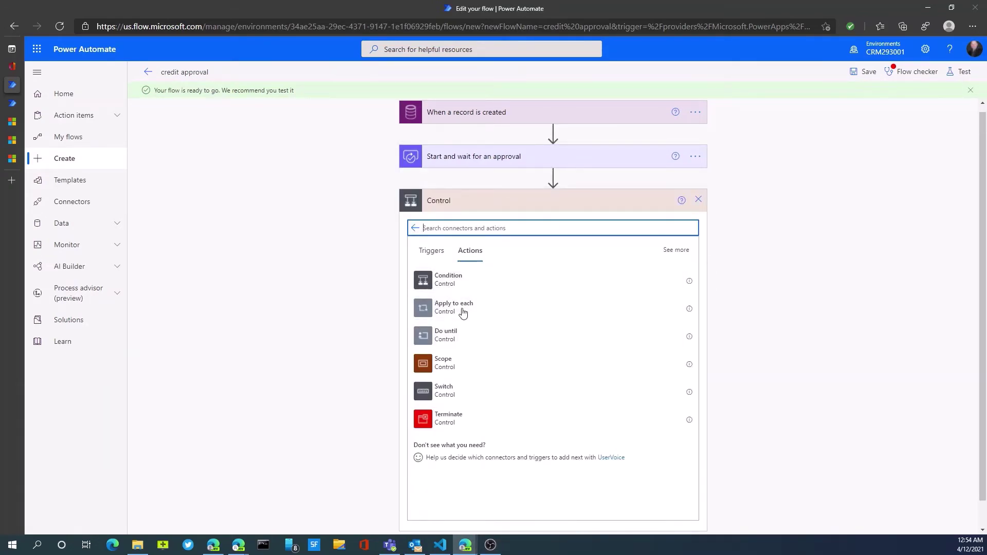
left_click(463, 310)
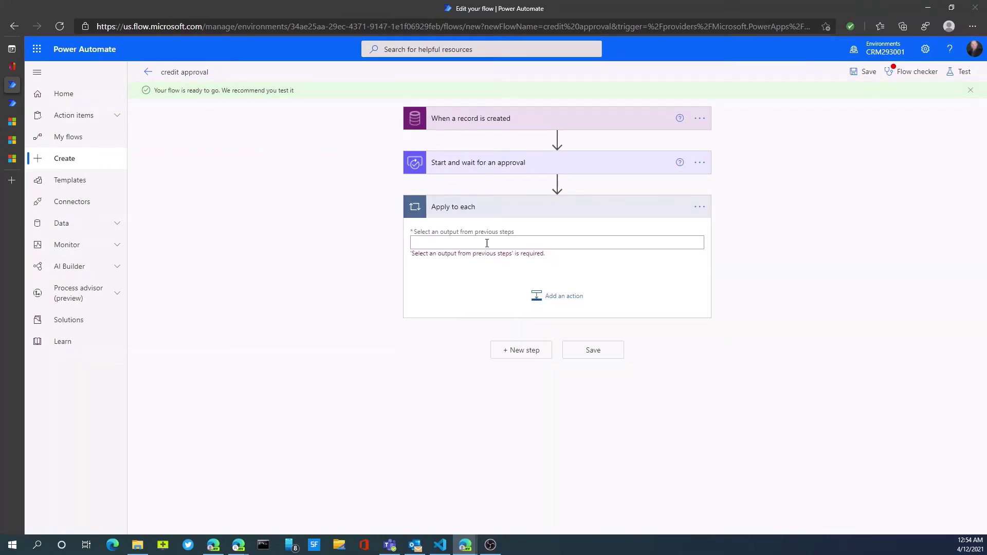
Set the loop to iterate over the approval's Responses from dynamic content
left_click(510, 244)
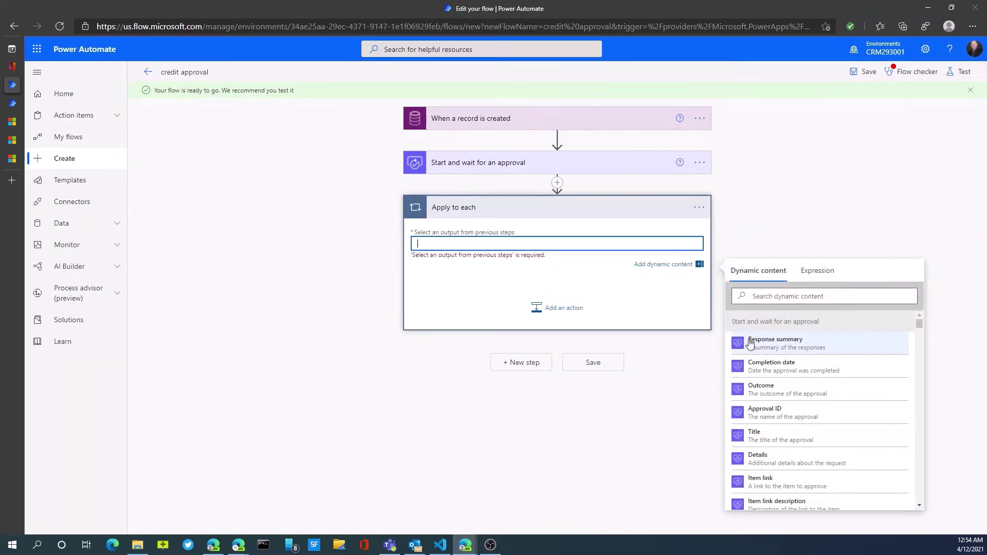
left_click(759, 295)
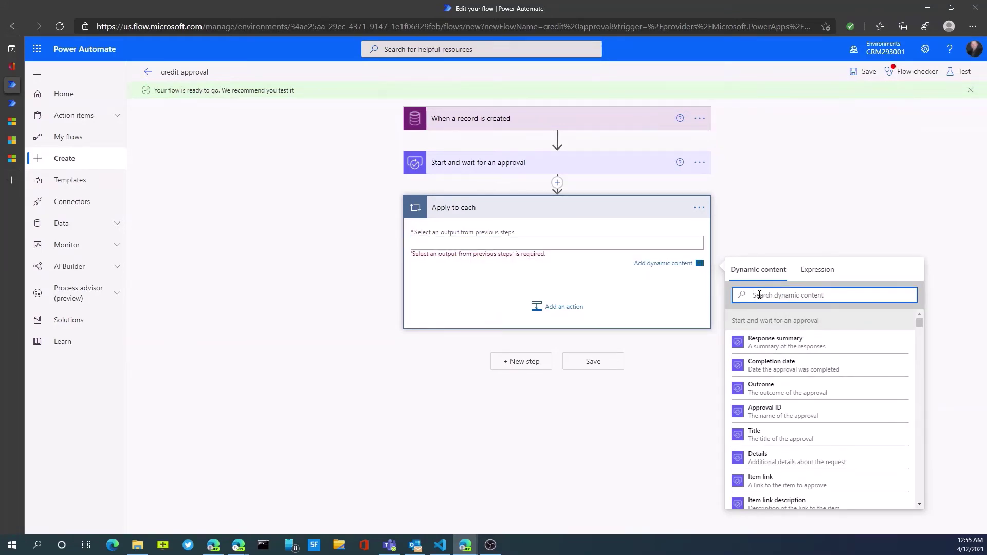
type("re")
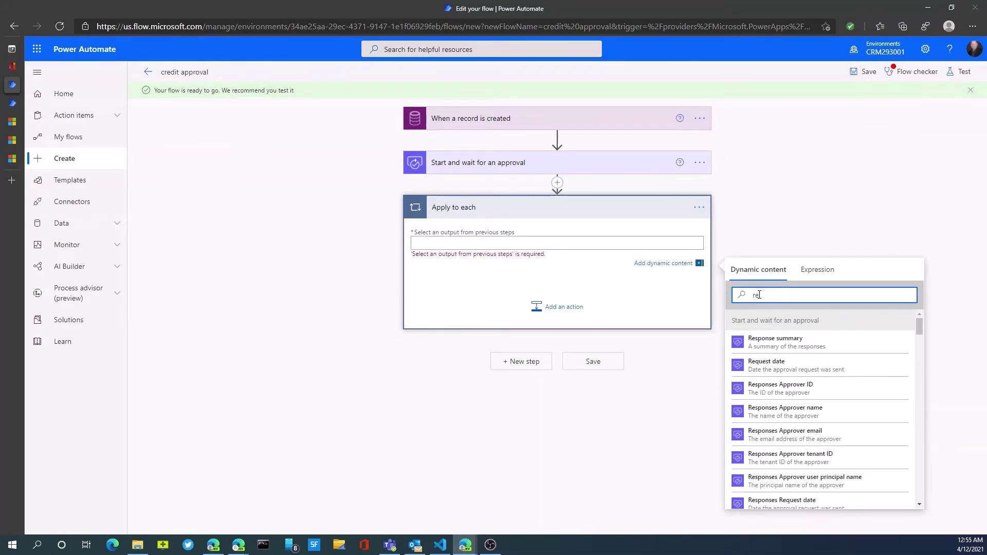
type("sponse")
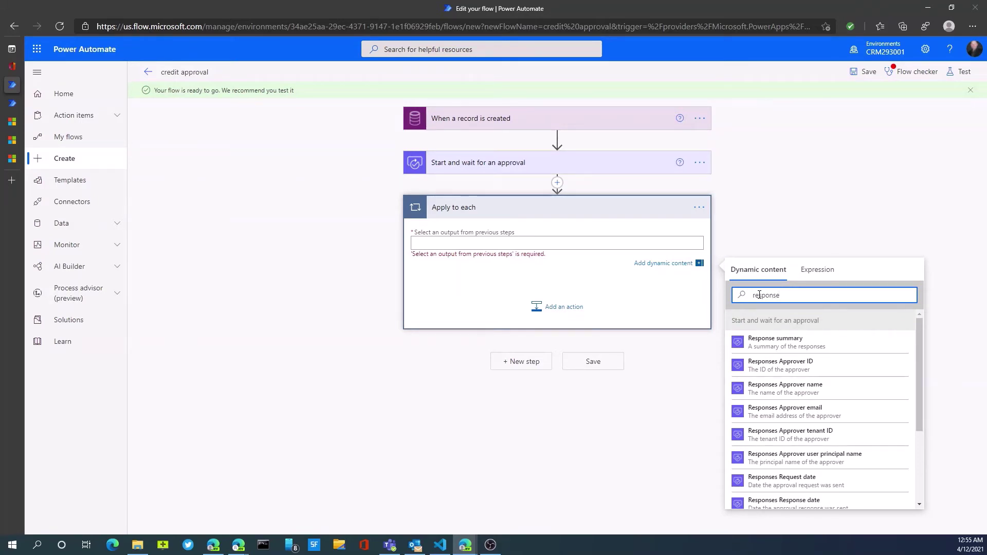
left_click(924, 398)
left_click_drag(924, 397, 924, 475)
left_click(755, 455)
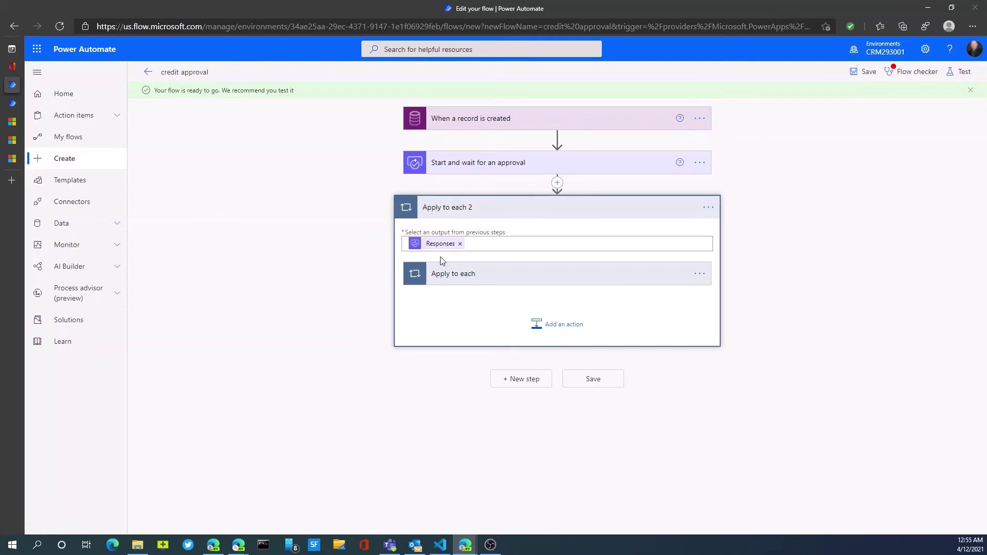
left_click(484, 278)
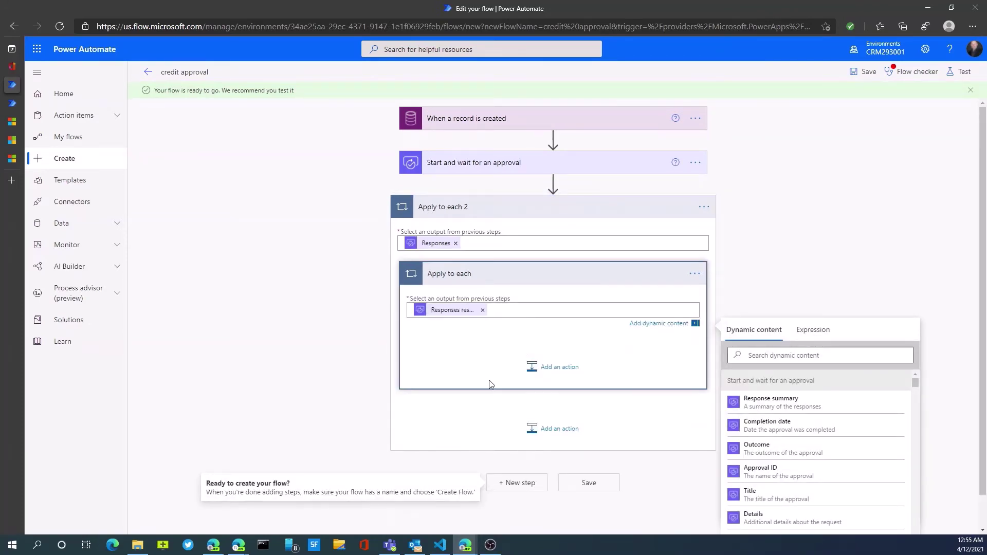
Add a Condition control inside the inner Apply to each loop
left_click(560, 379)
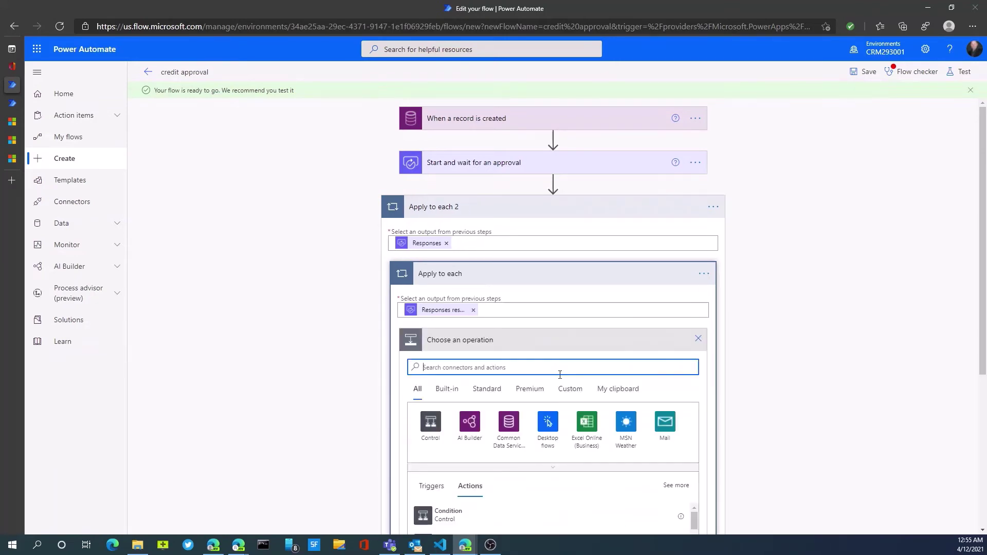
left_click(433, 423)
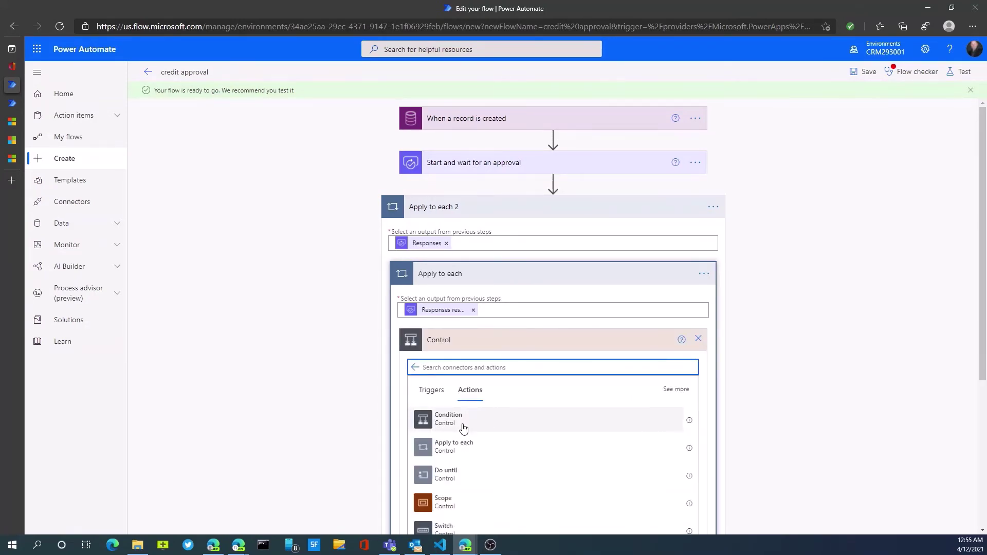
scroll(464, 430, "down", 3)
left_click(453, 289)
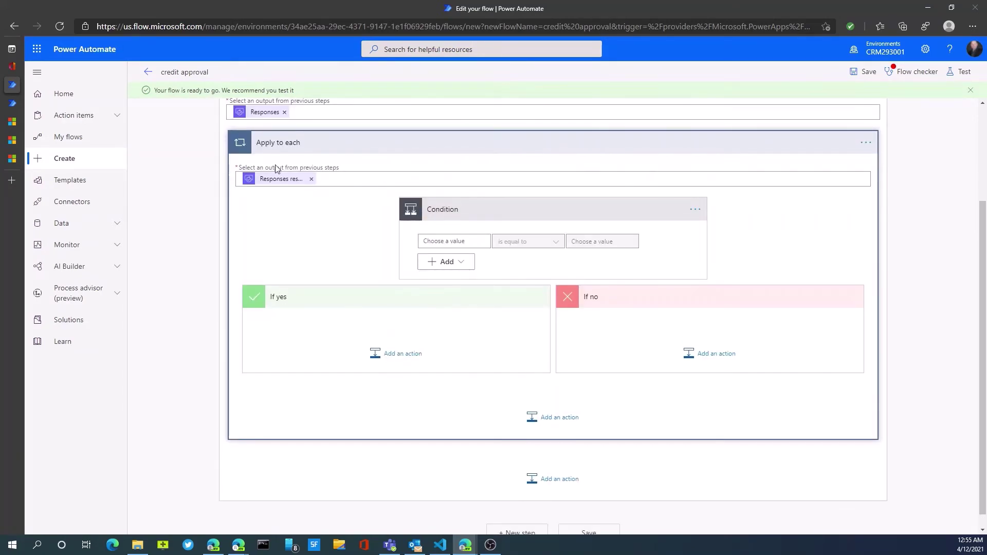
Make the condition test the Responses Approver response for equality with 'Approved'
left_click(444, 242)
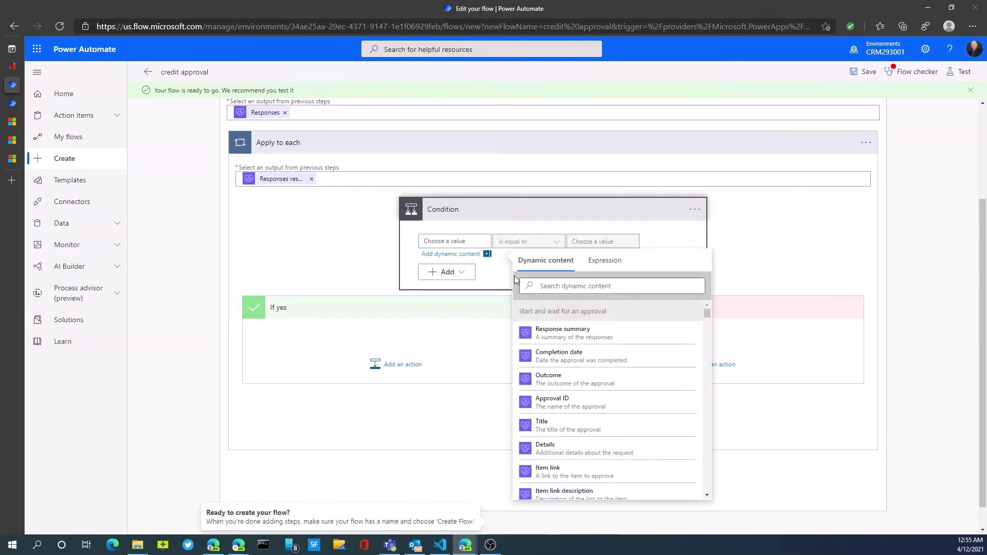
type("response")
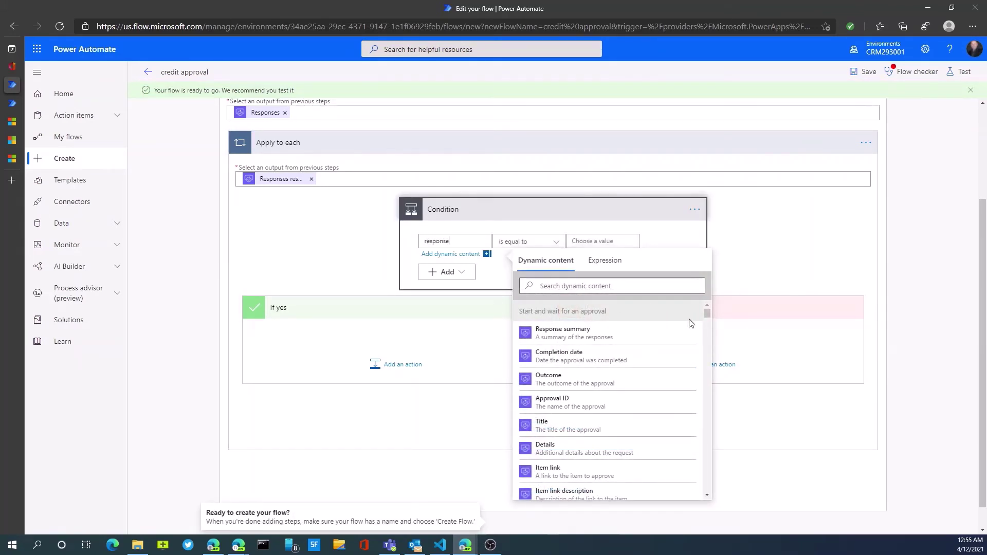
left_click_drag(707, 314, 731, 328)
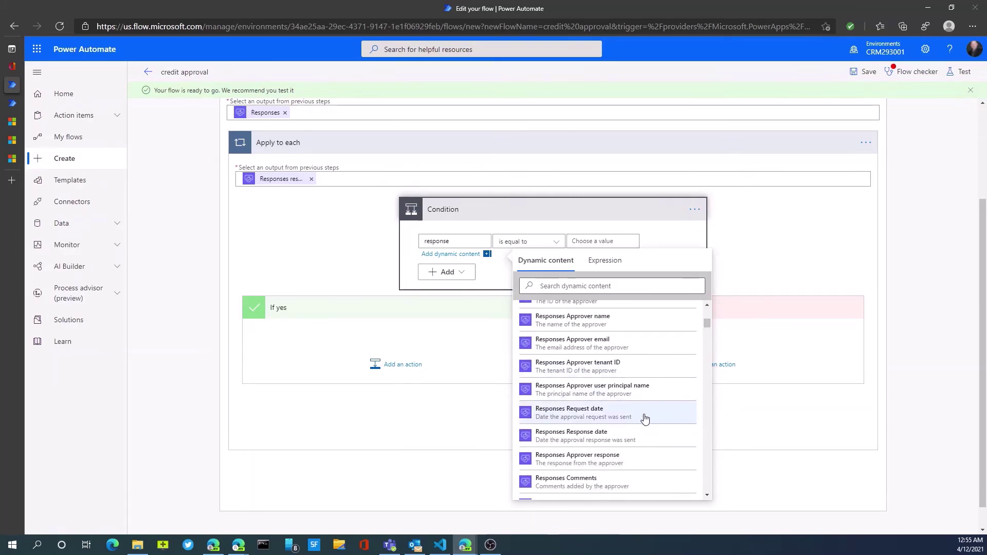
scroll(644, 418, "down", 1)
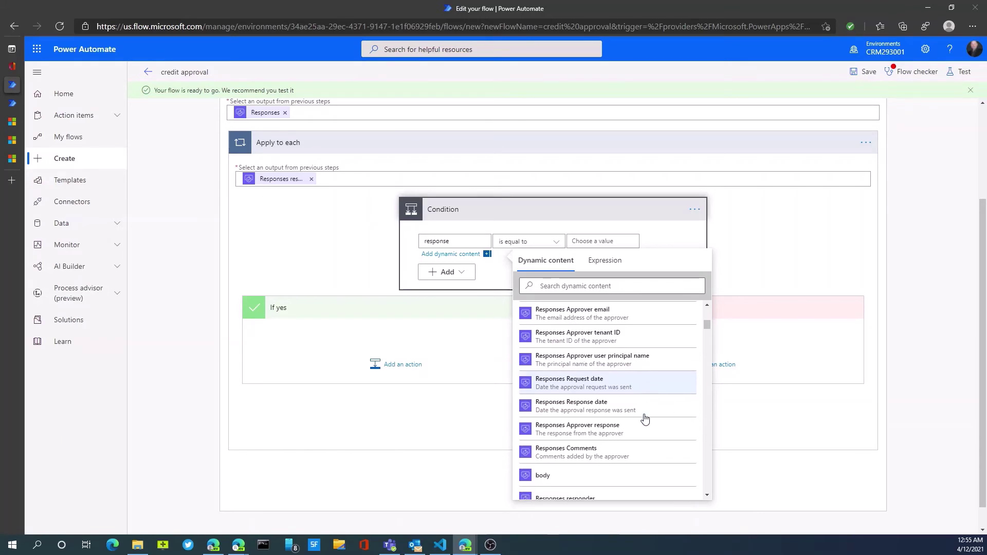
left_click(576, 432)
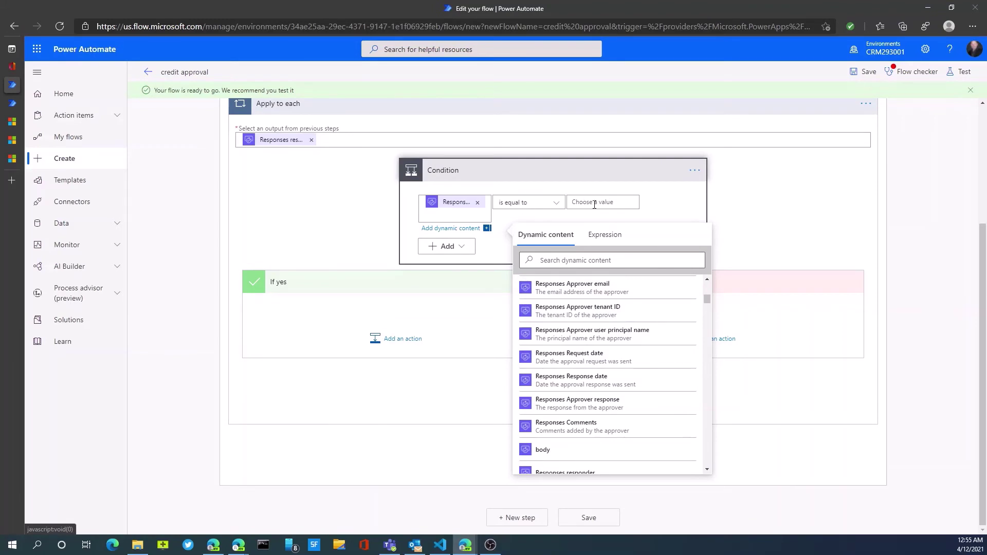
left_click(595, 204)
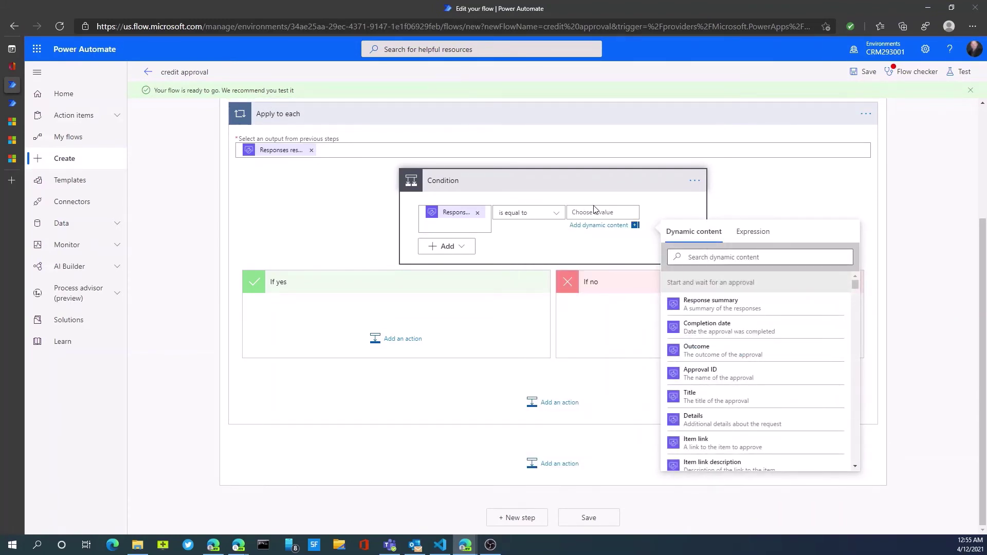
Finish the condition value 'Approved' and add Mail's Send an email notification (V3) to If yes
type("Approved")
key("Tab")
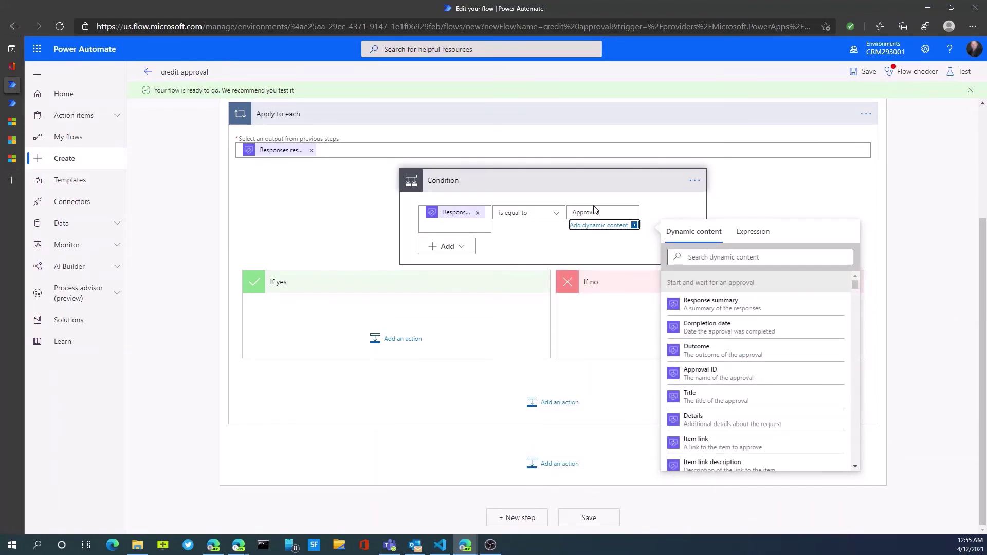
left_click(384, 348)
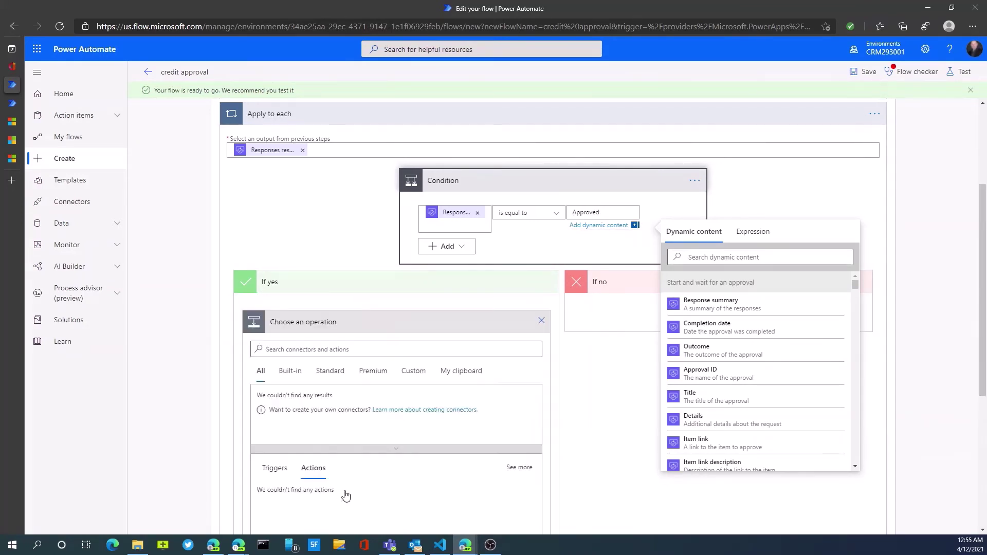
scroll(315, 476, "down", 3)
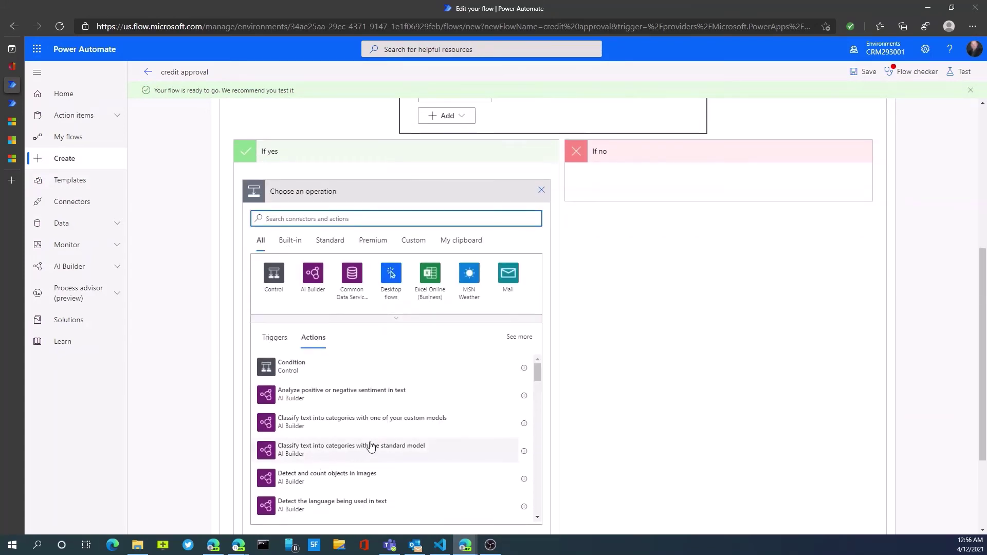
left_click(505, 279)
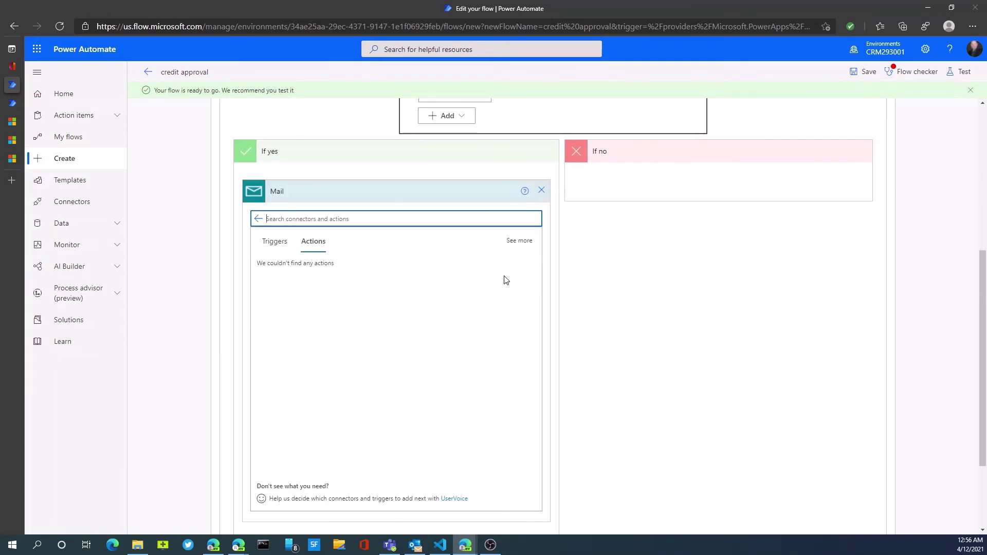
left_click(302, 276)
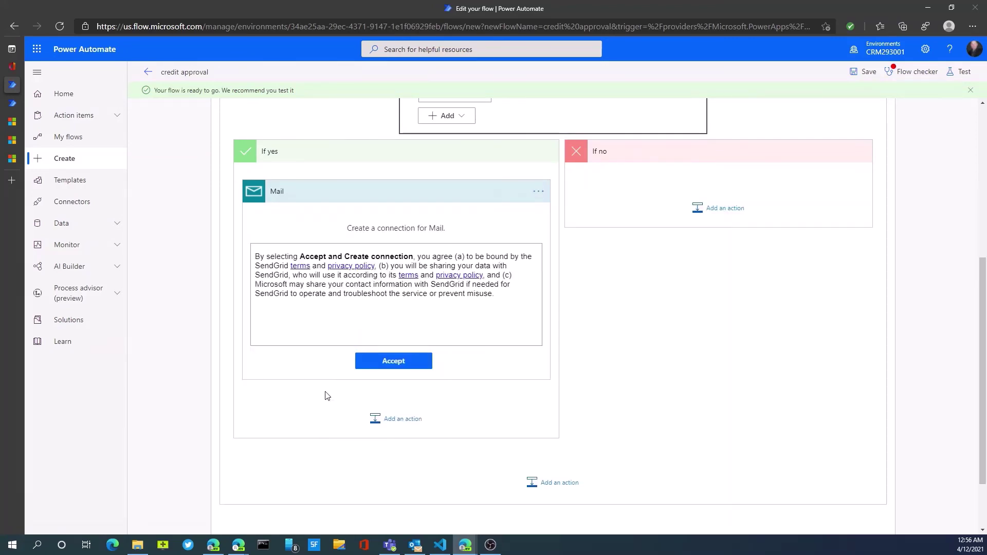
left_click(373, 363)
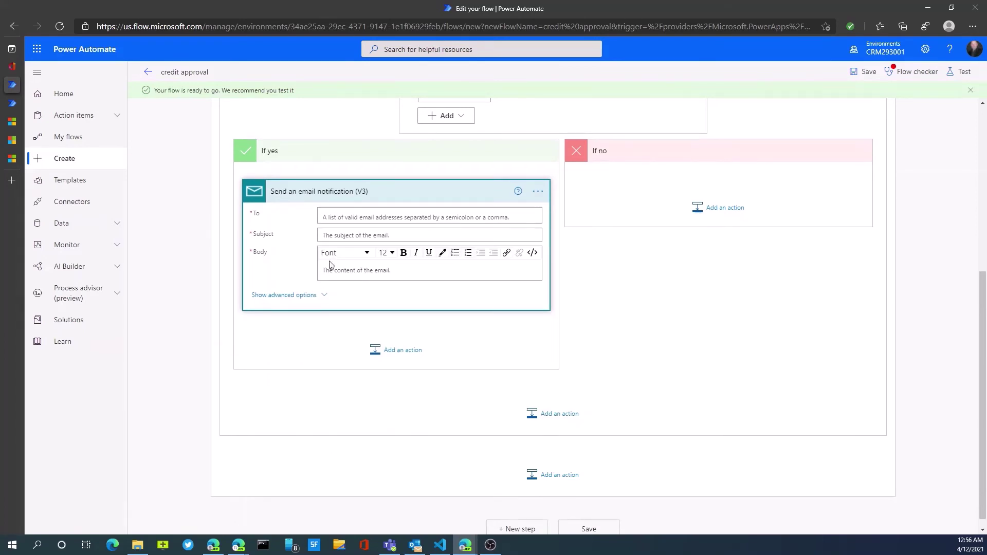
Place the cursor in the new email action's To field
scroll(683, 417, "up", 4)
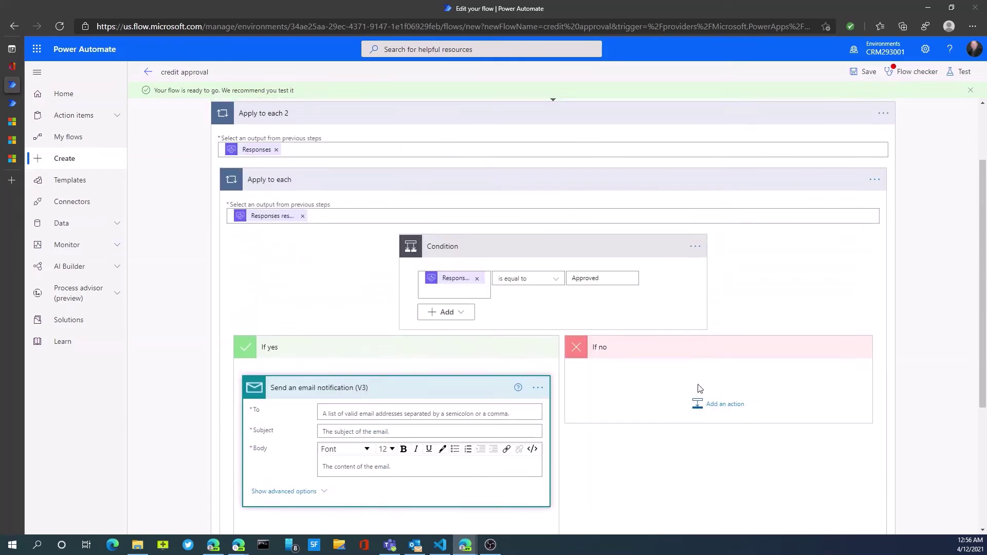
left_click(373, 413)
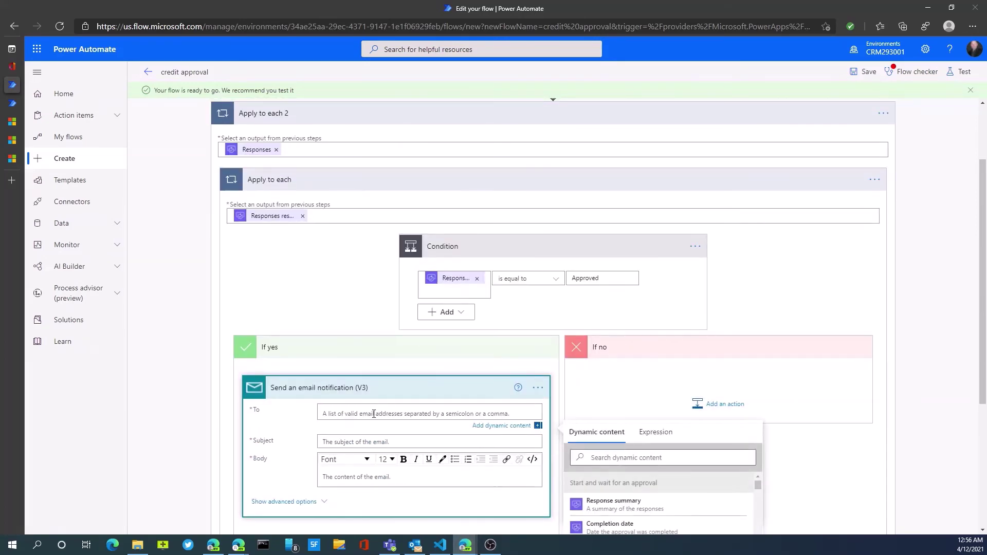
scroll(416, 439, "down", 1)
scroll(658, 496, "down", 3)
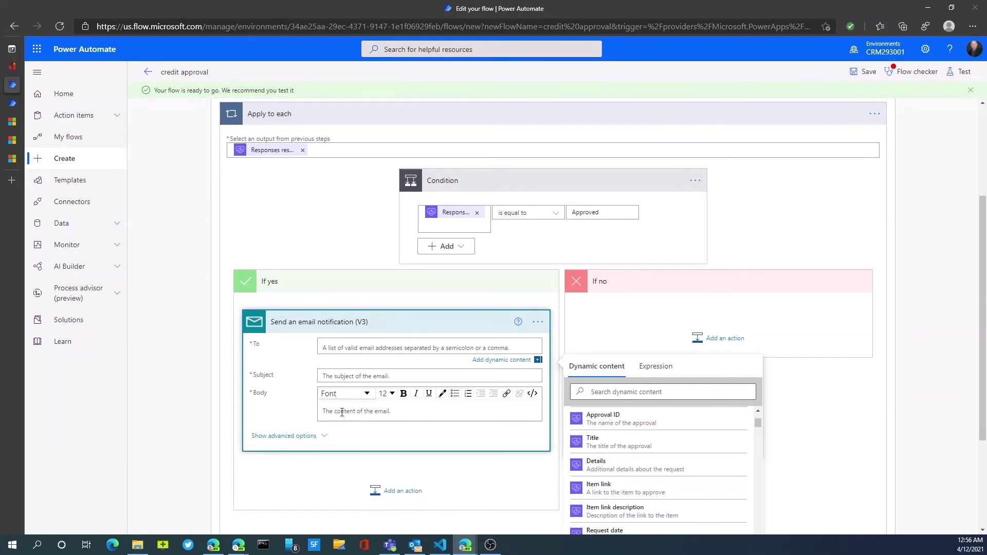
Attempt a save, dismiss the Flow checker errors, and delete the incomplete email step
left_click(868, 75)
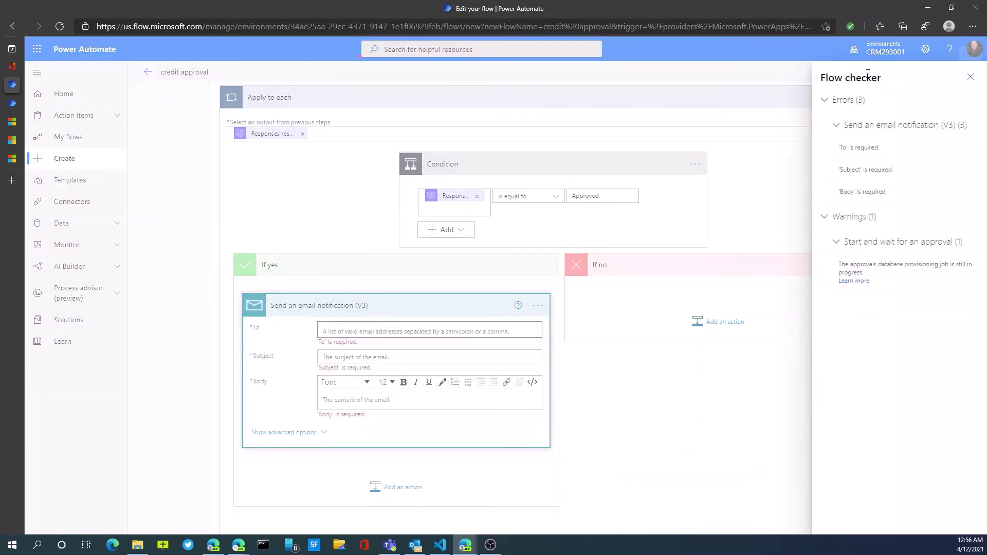
left_click(828, 101)
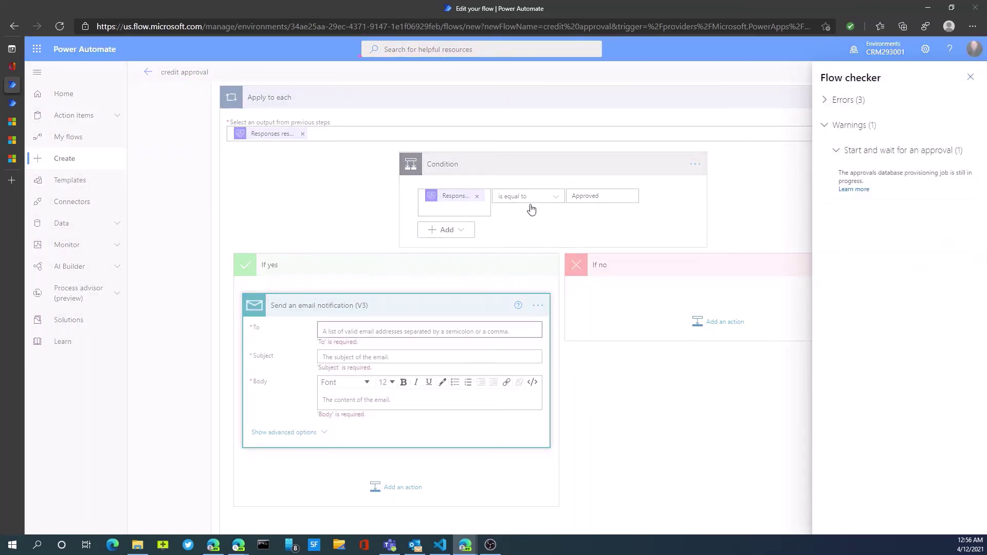
left_click(538, 308)
left_click(538, 307)
left_click(581, 433)
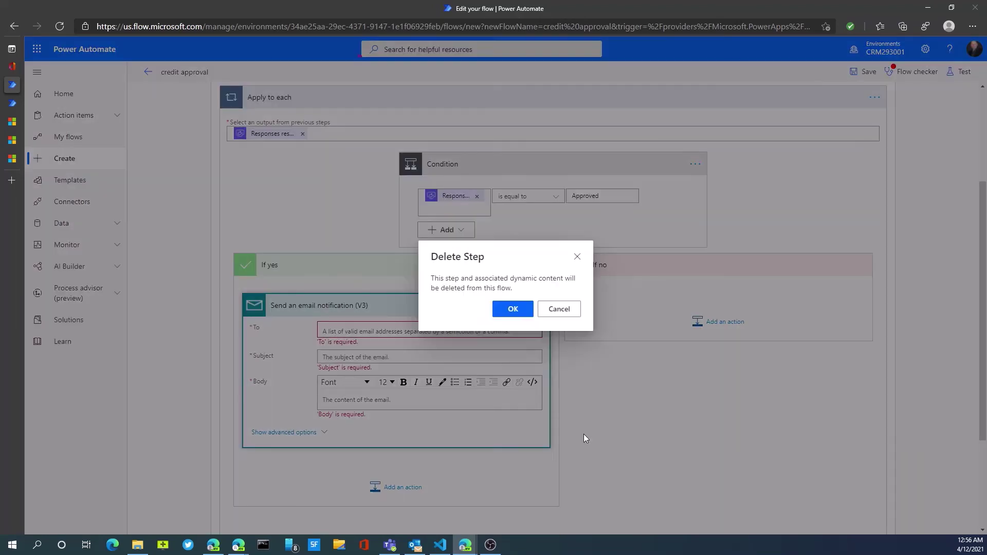
left_click(513, 309)
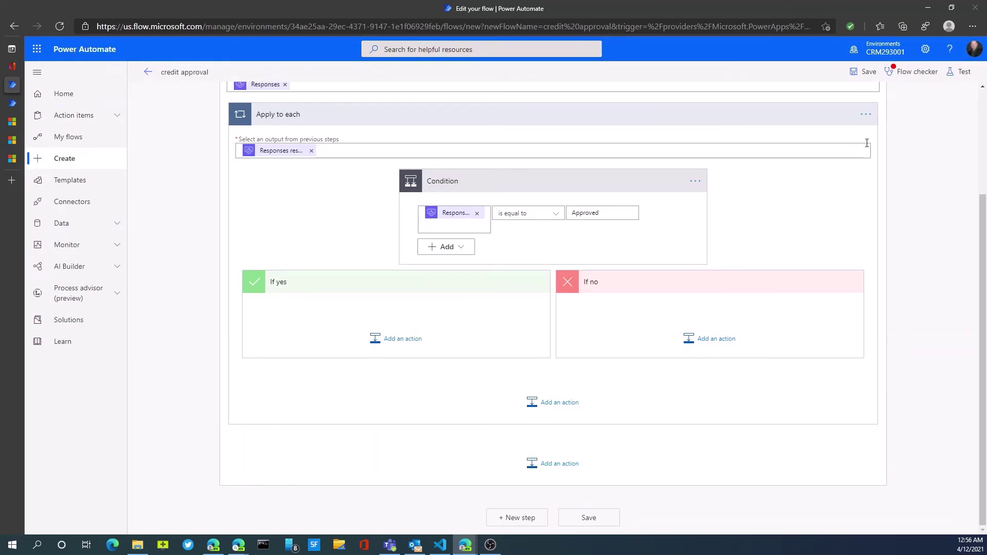
Save the credit approval flow and review the remaining Flow checker warnings
left_click(868, 72)
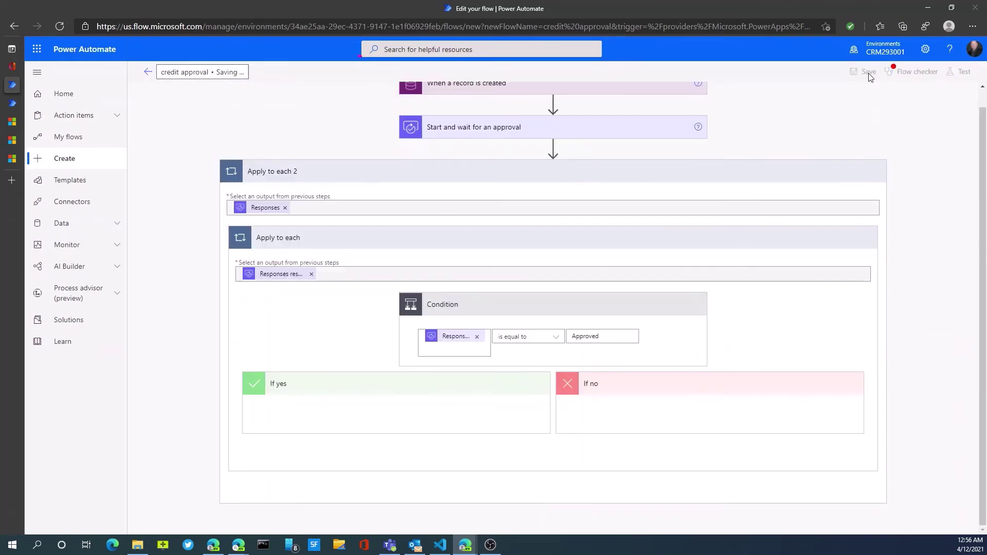
left_click(923, 74)
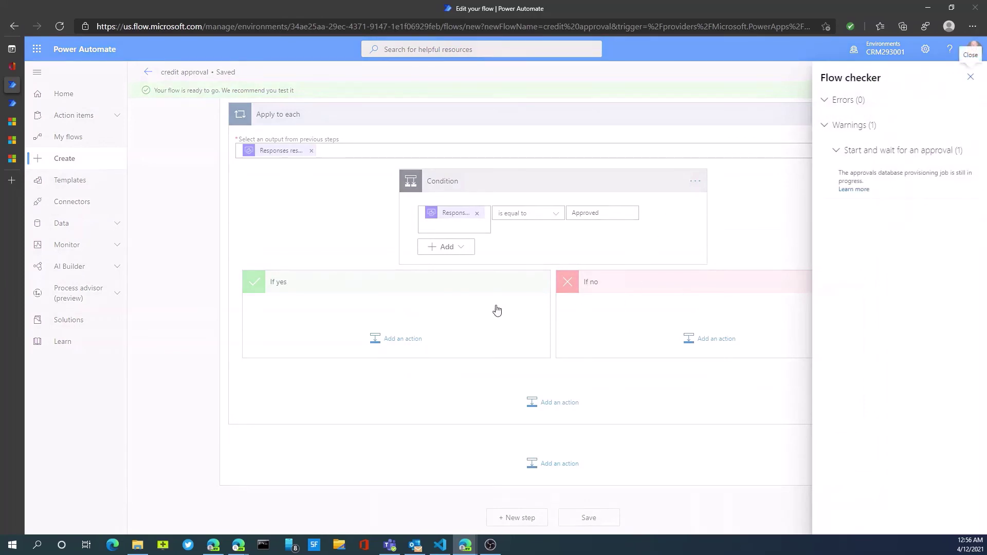
left_click(828, 126)
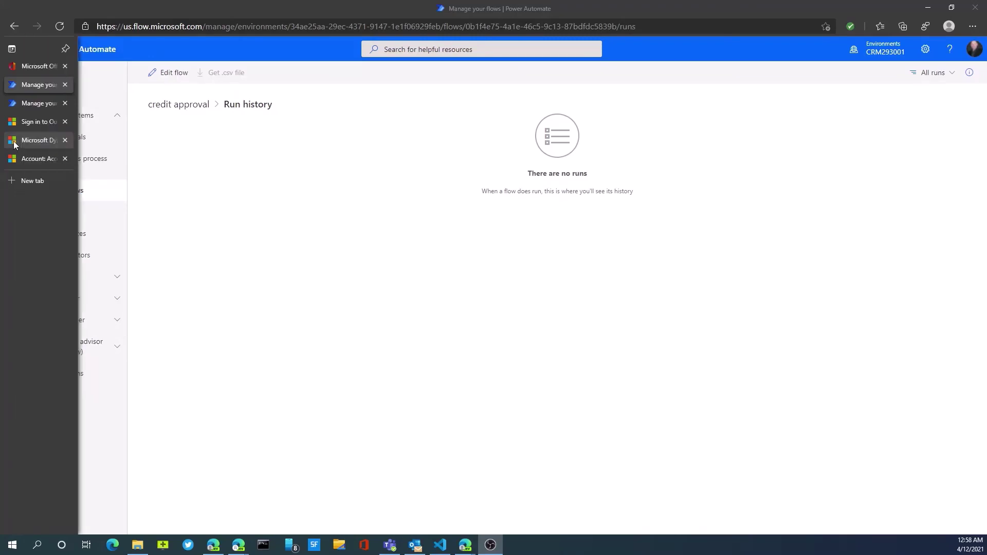
In Dynamics 365, start a new account named test3 with Acct Category set to Vendor
left_click(15, 143)
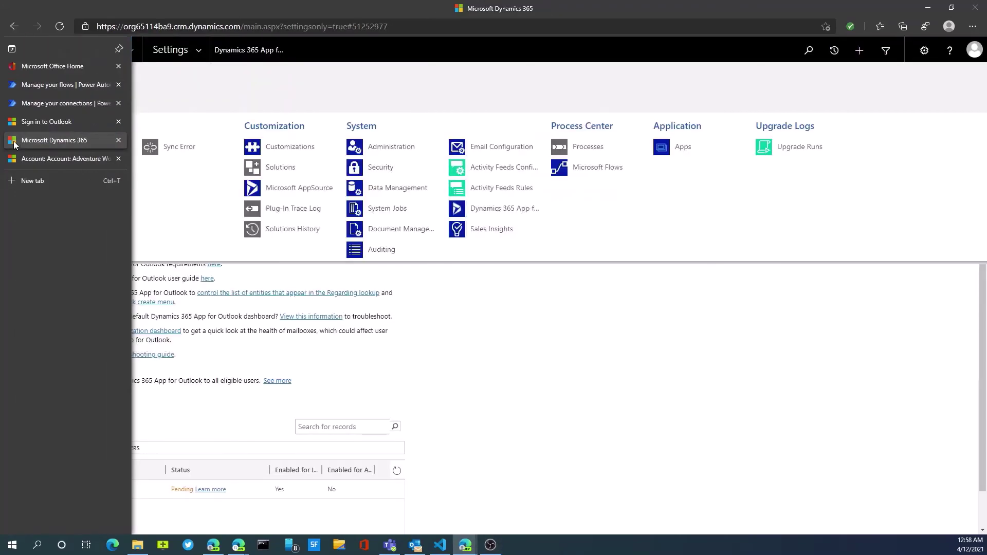
left_click(14, 158)
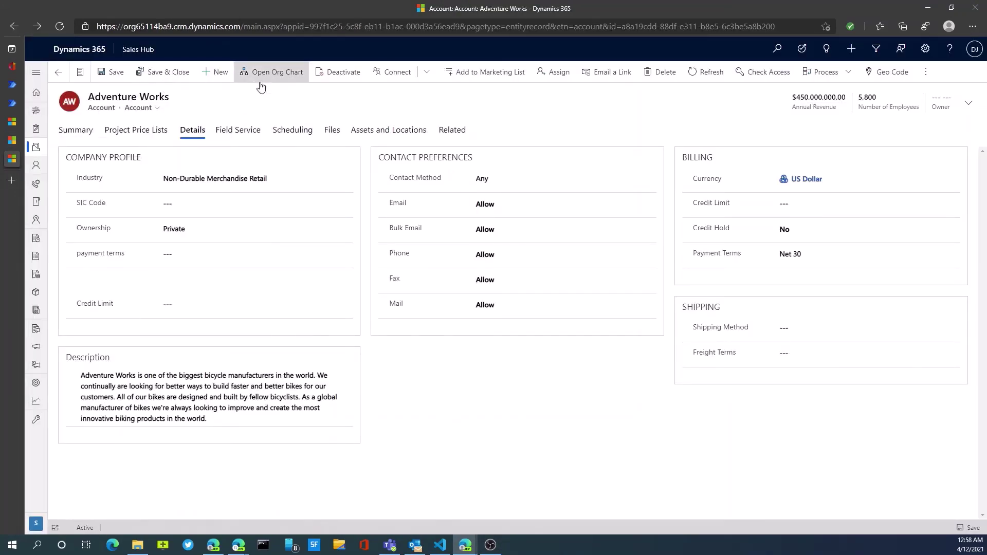
left_click(221, 76)
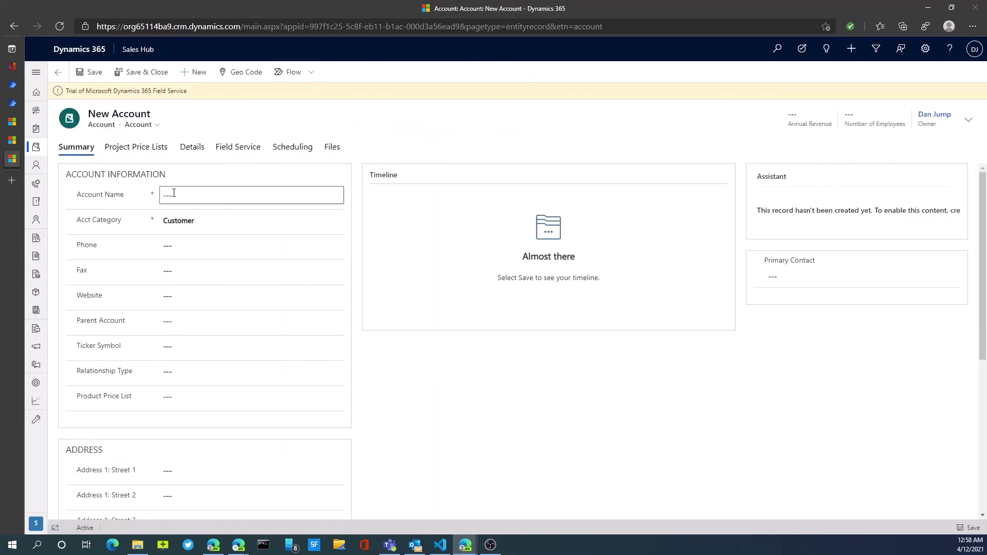
left_click(174, 195)
type("test3")
left_click(303, 220)
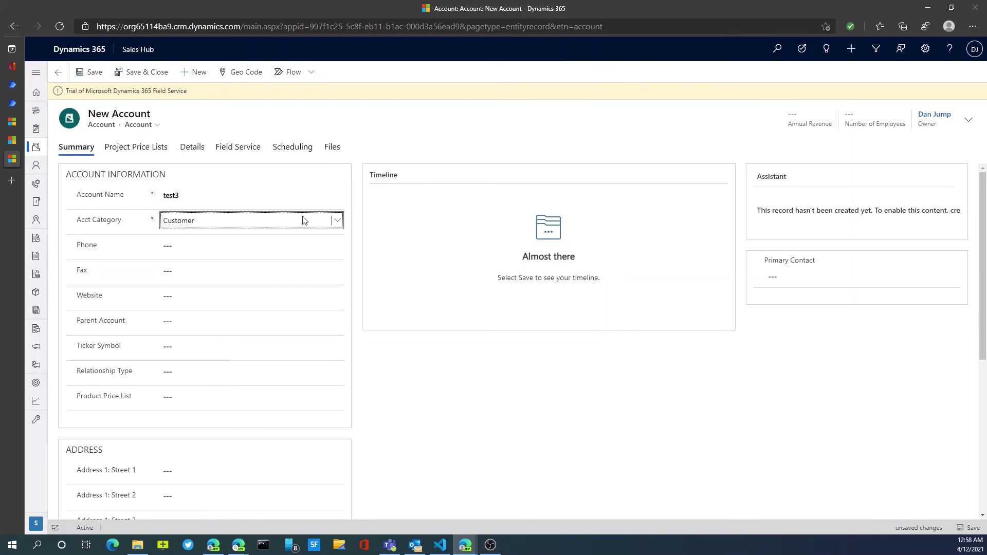
left_click(341, 226)
left_click(336, 203)
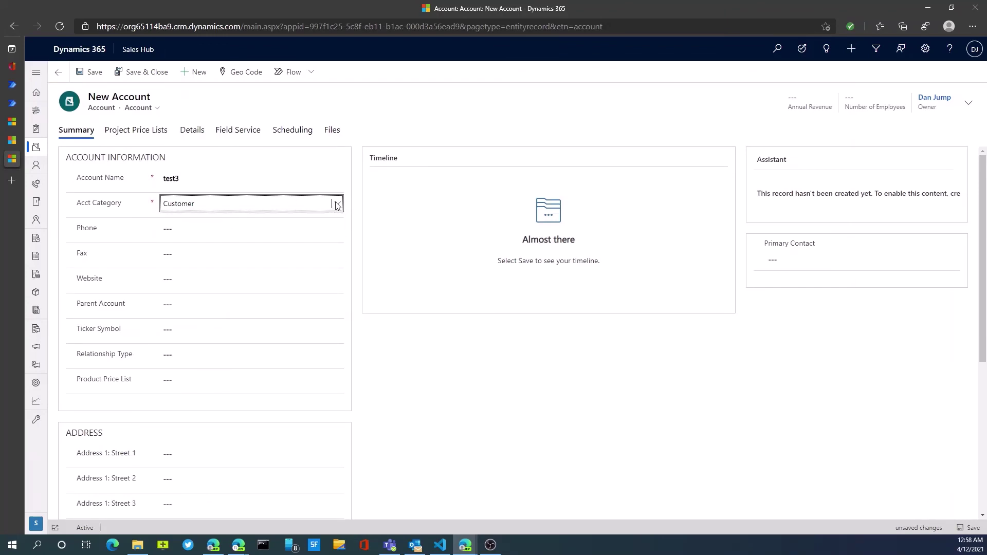
left_click(341, 207)
left_click(227, 229)
Set the account's Credit Limit to 5,000, then save and close it
left_click(198, 132)
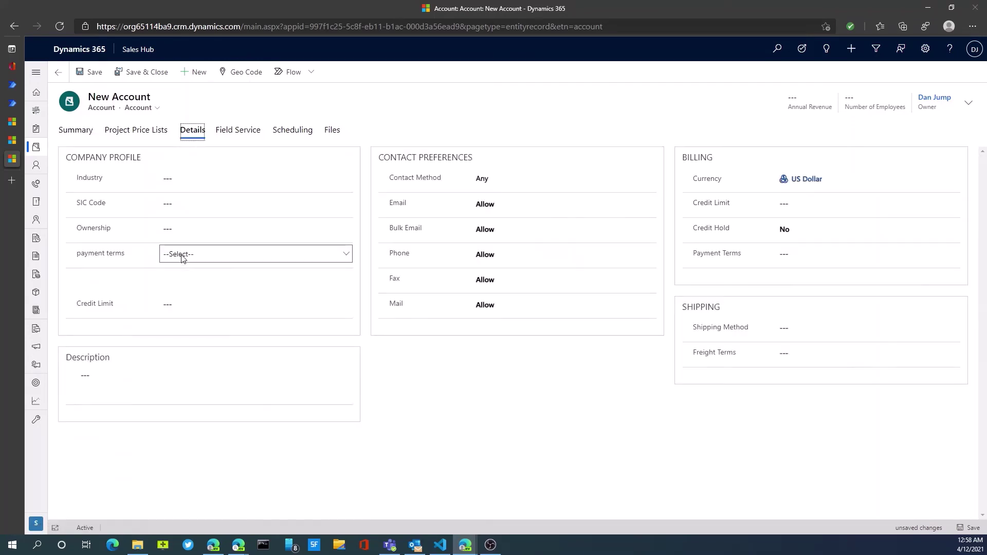
left_click(177, 306)
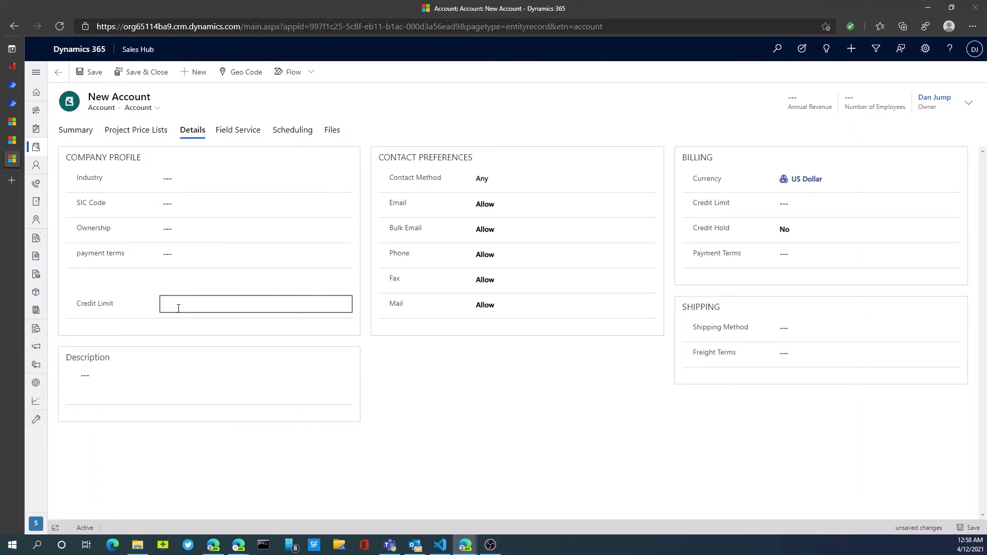
key("Tab")
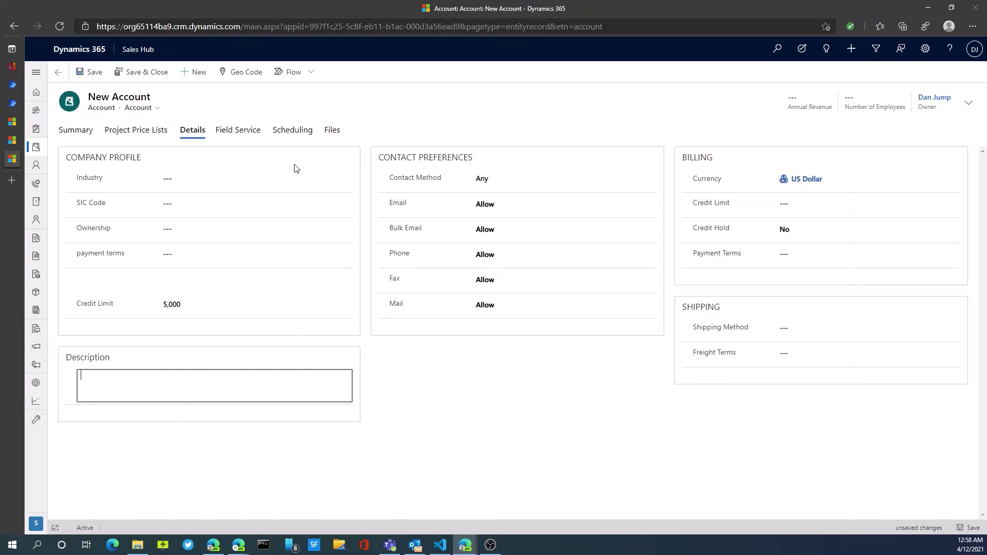
left_click(162, 79)
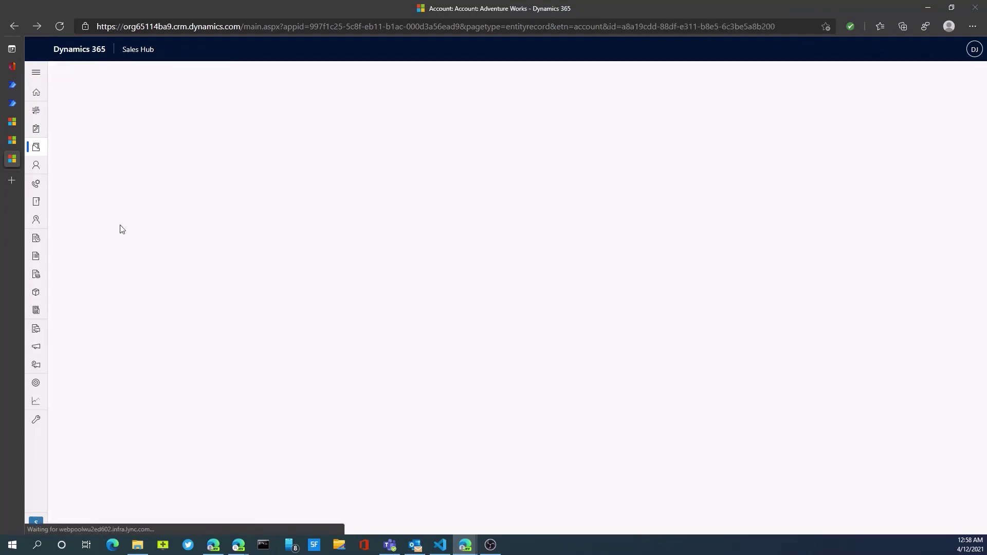
Back in Power Automate, open credit approval's Run history from My flows, showing one Running run
mouse_move(13, 138)
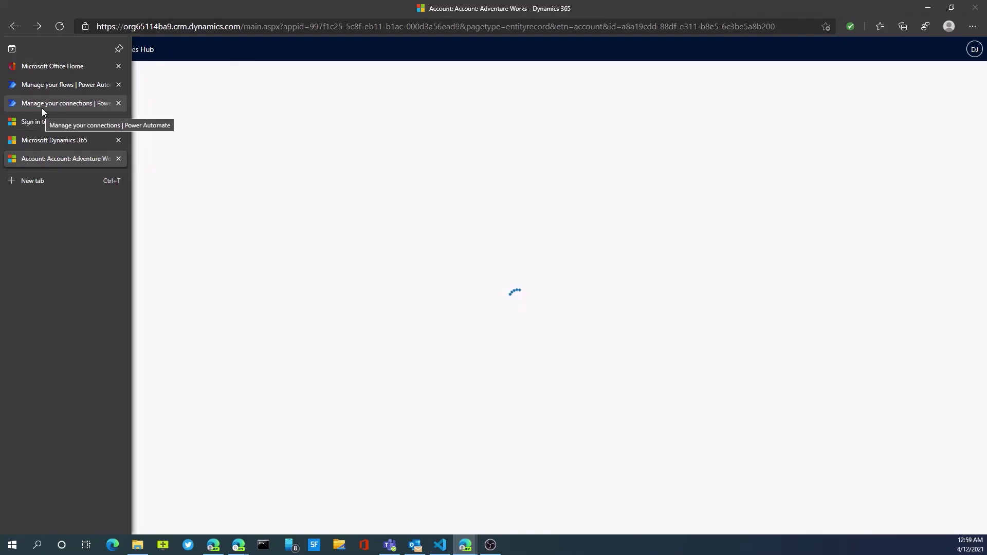
left_click(47, 88)
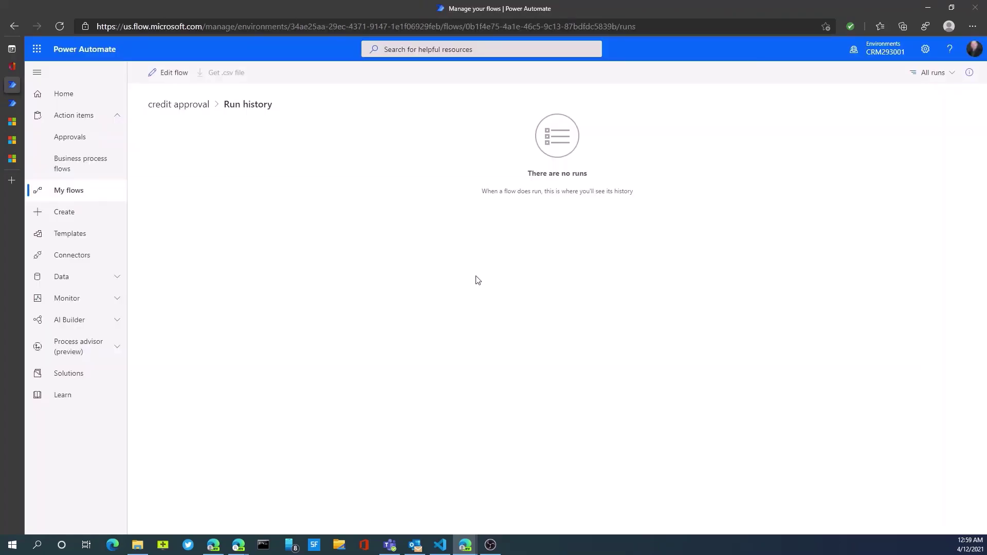
left_click(71, 199)
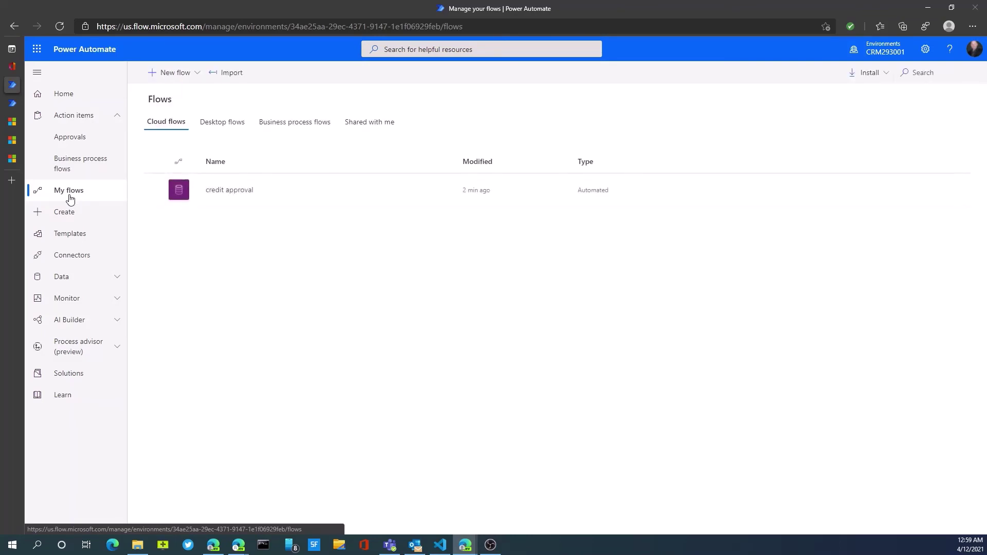
left_click(156, 191)
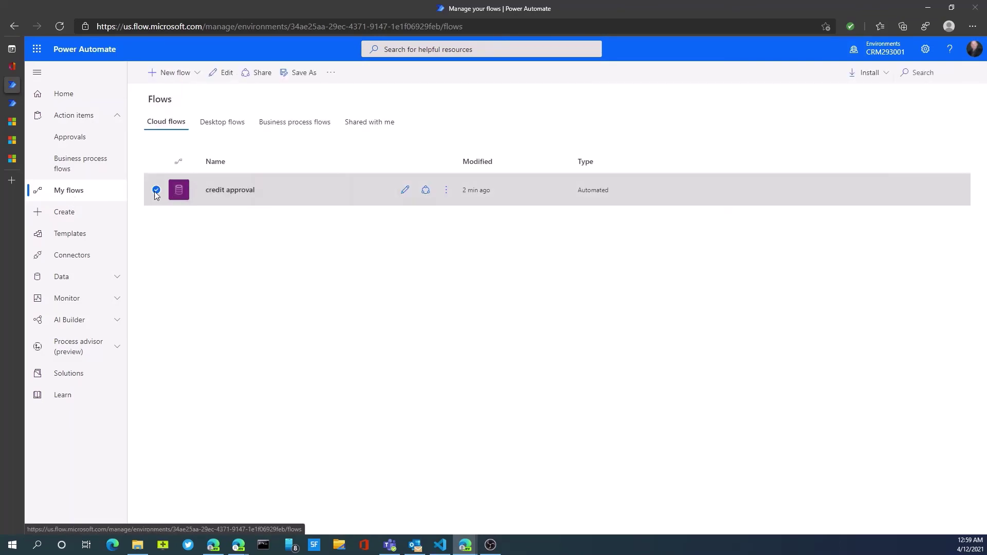
left_click(446, 190)
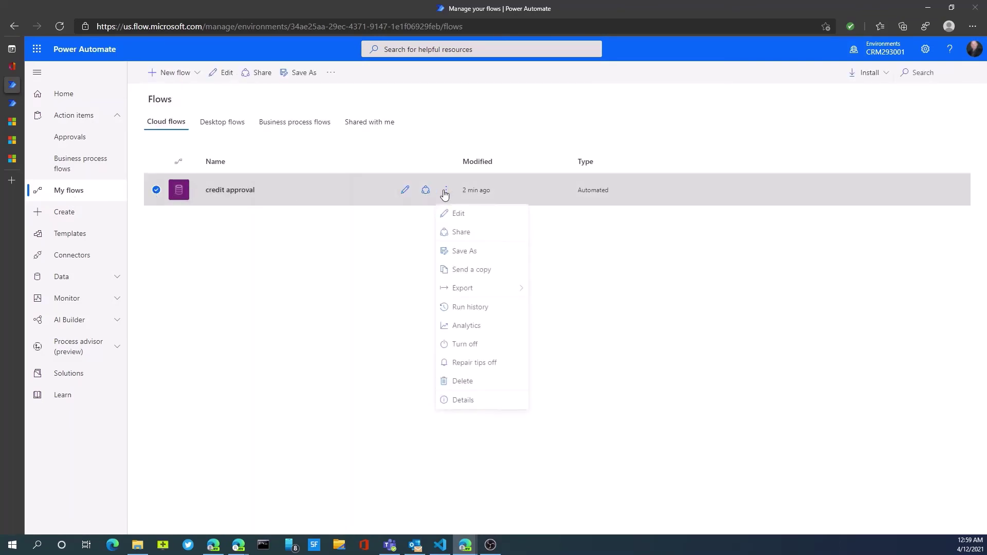
left_click(488, 315)
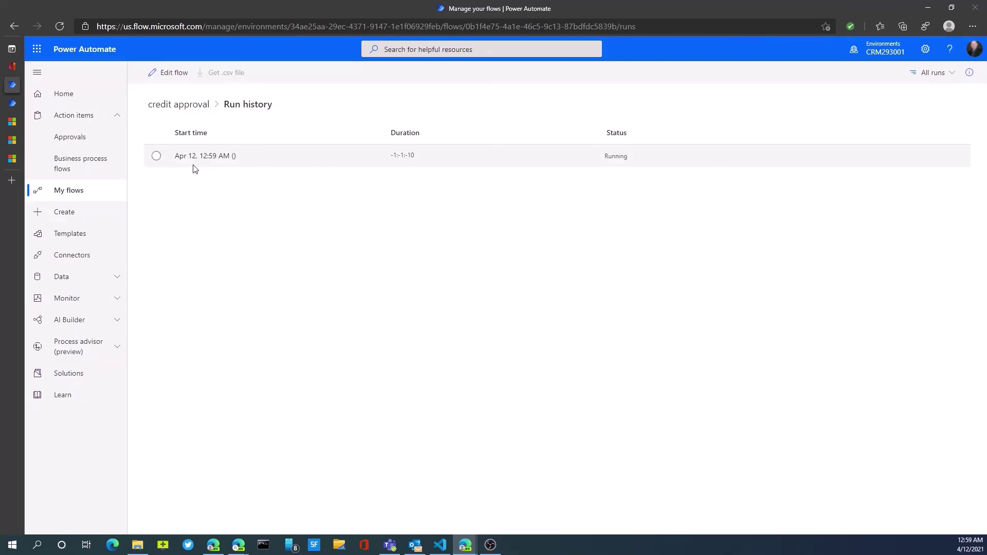
Open the run started 4/12/2021 12:59:23 AM to view its still-running details
left_click(156, 156)
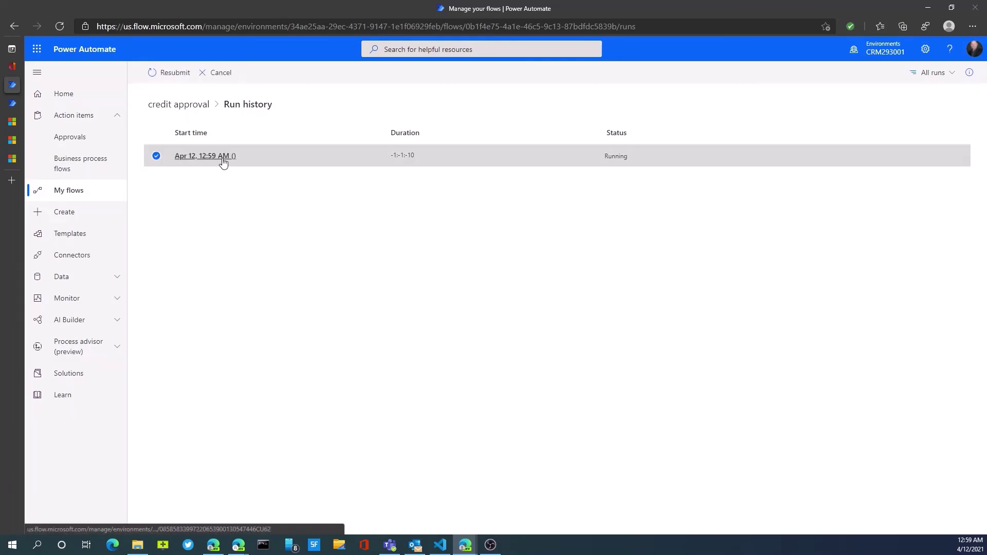
left_click(205, 156)
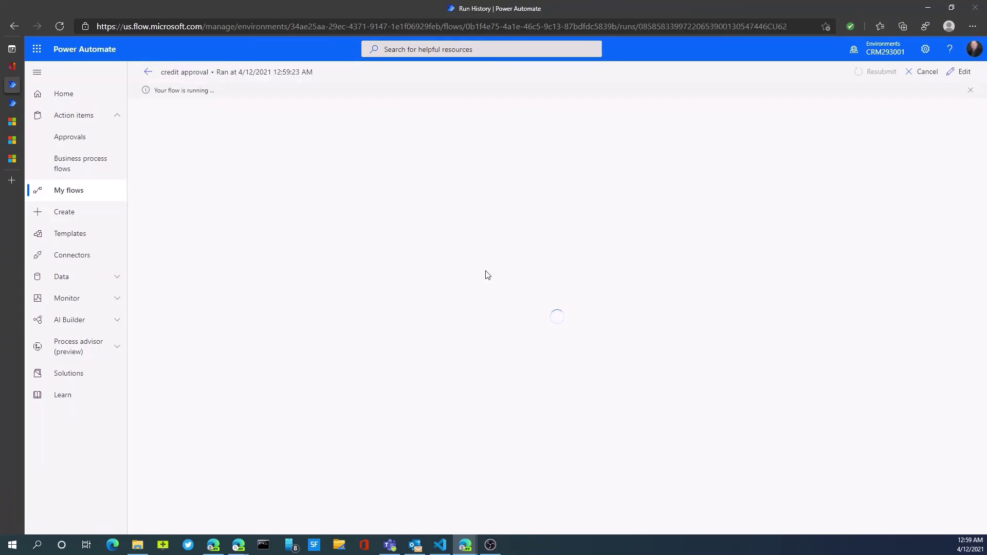